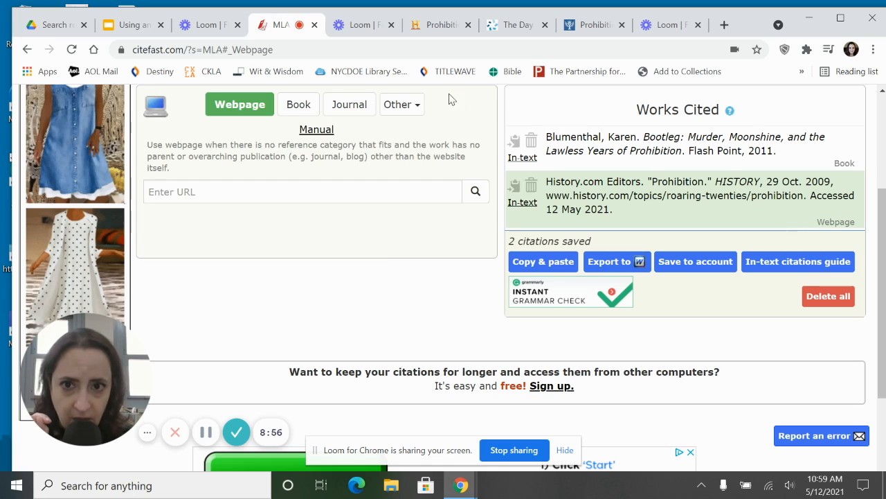
- Open the Gale In Context page for "The Day Beer Resumed Flowing, Legally" and look through its transcript towards the end
left_click(252, 221)
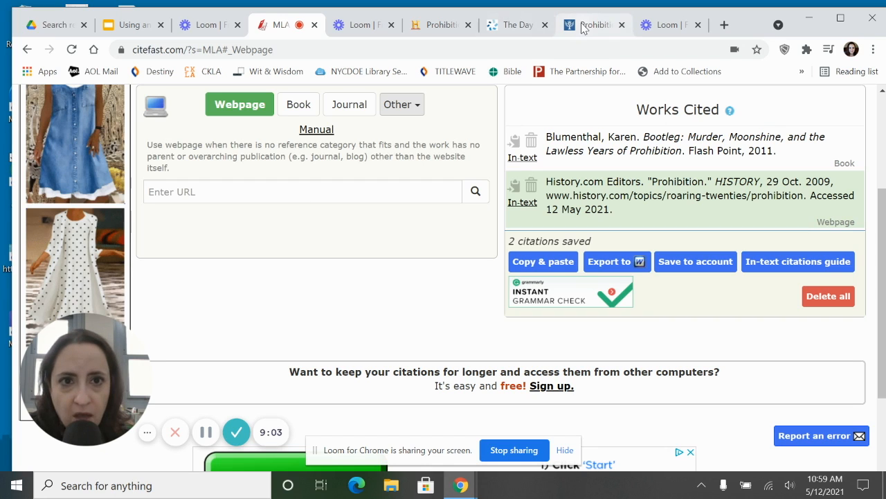
left_click(487, 25)
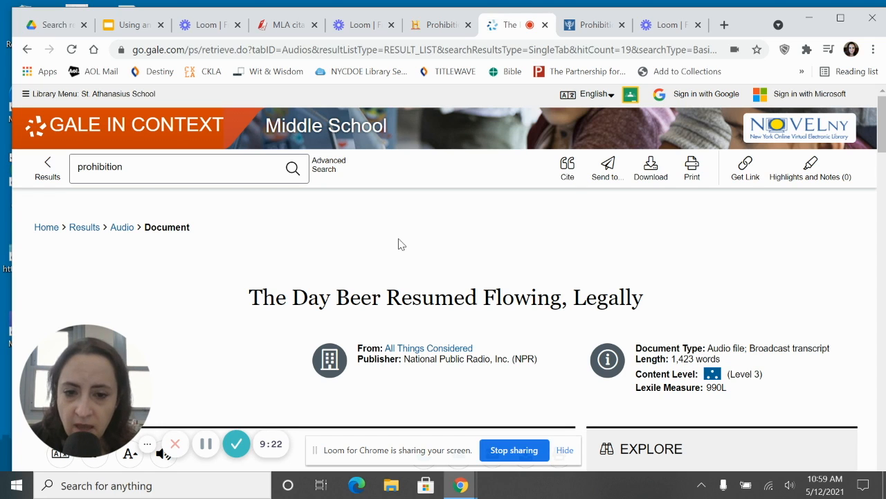
scroll(400, 243, "down", 2)
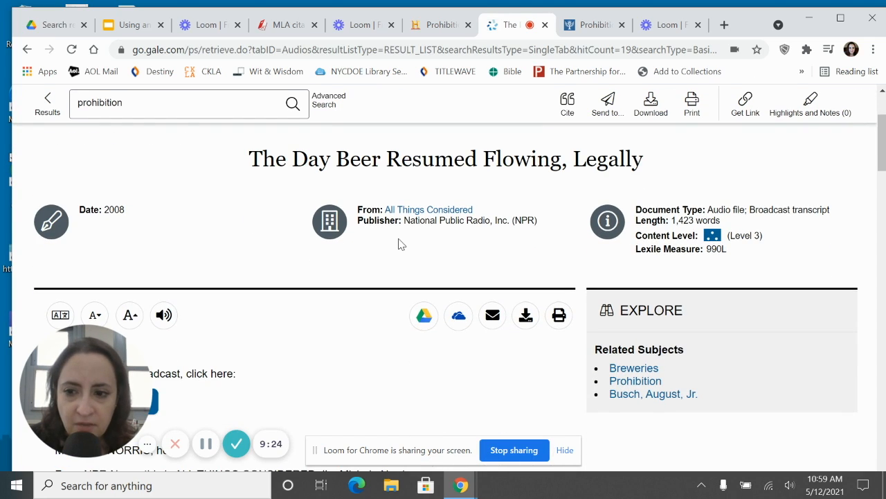
scroll(399, 244, "down", 6)
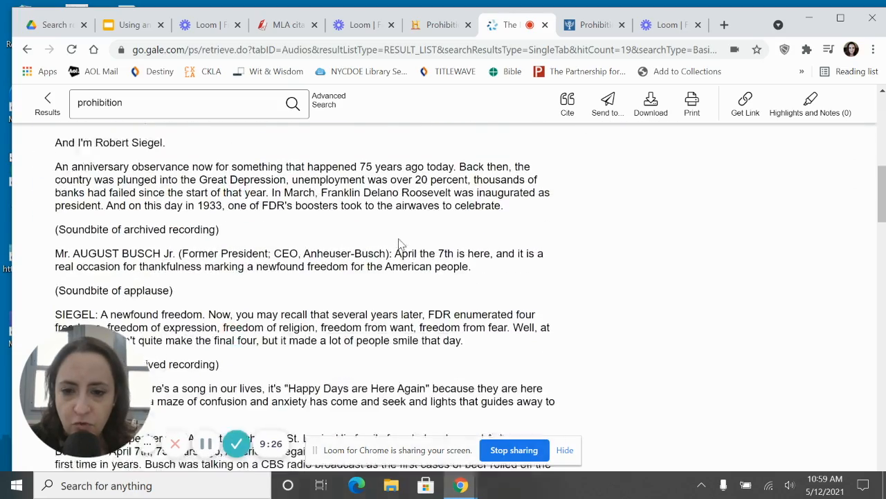
scroll(400, 244, "down", 15)
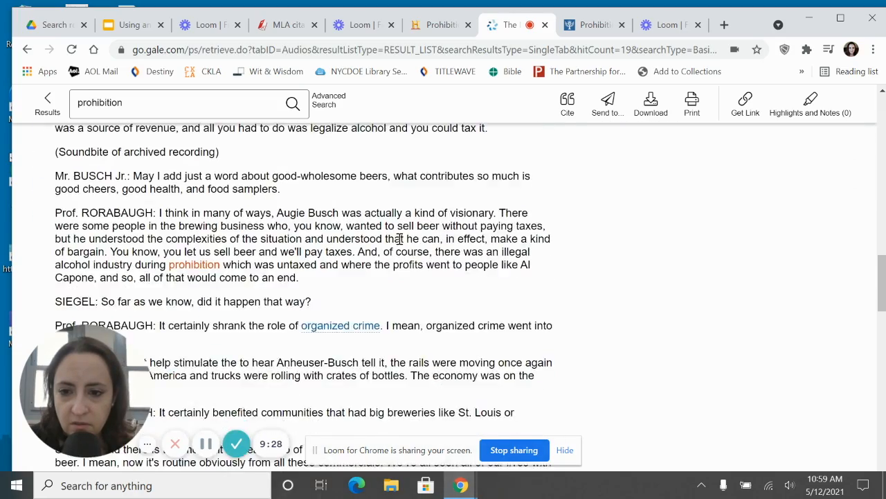
scroll(399, 242, "down", 15)
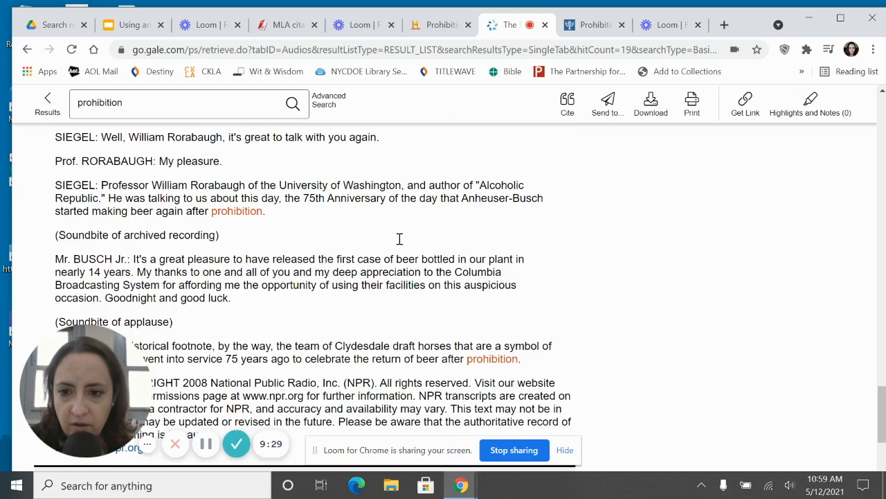
scroll(399, 244, "down", 2)
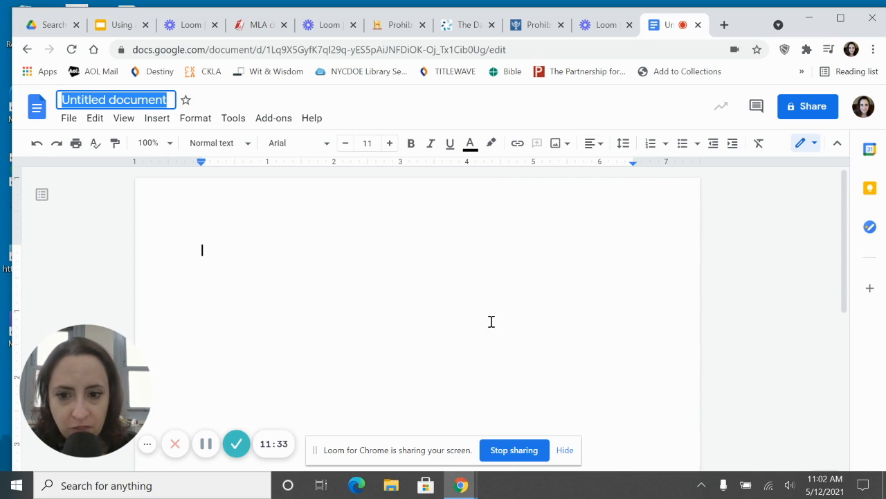
- Enter a centred, underlined "Works Cited" heading at the start of the blank Google Docs document
left_click(598, 148)
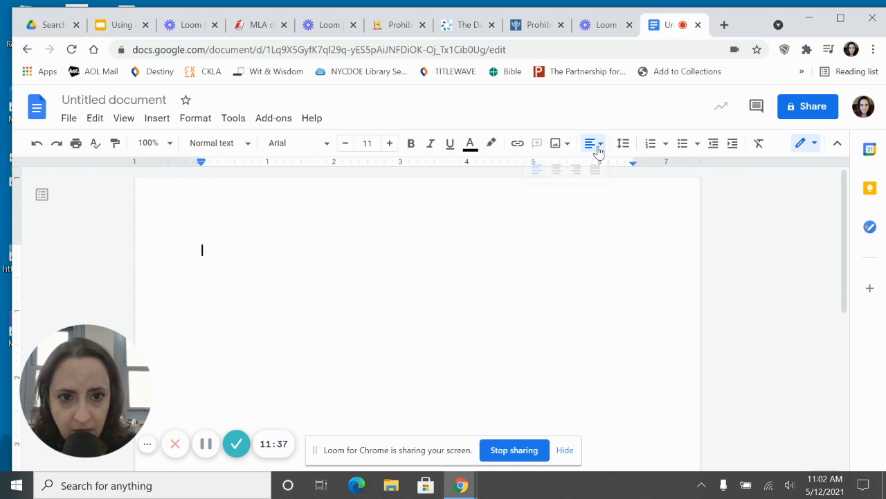
left_click(556, 170)
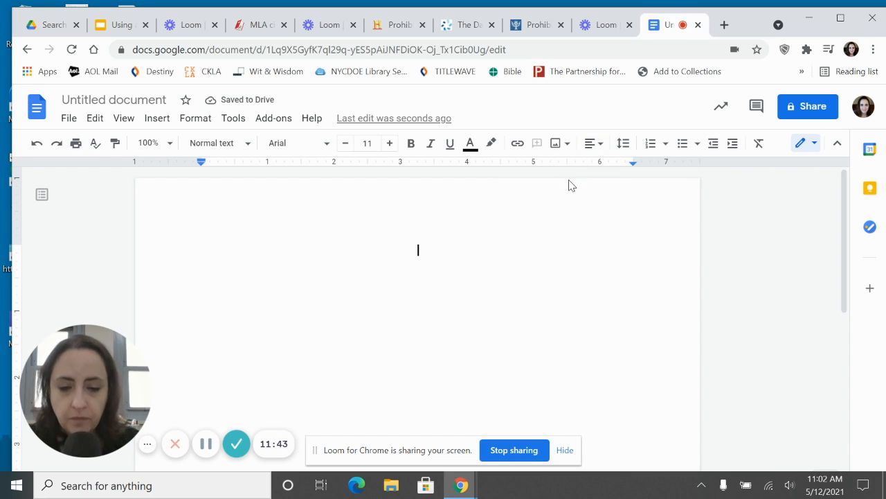
left_click(450, 144)
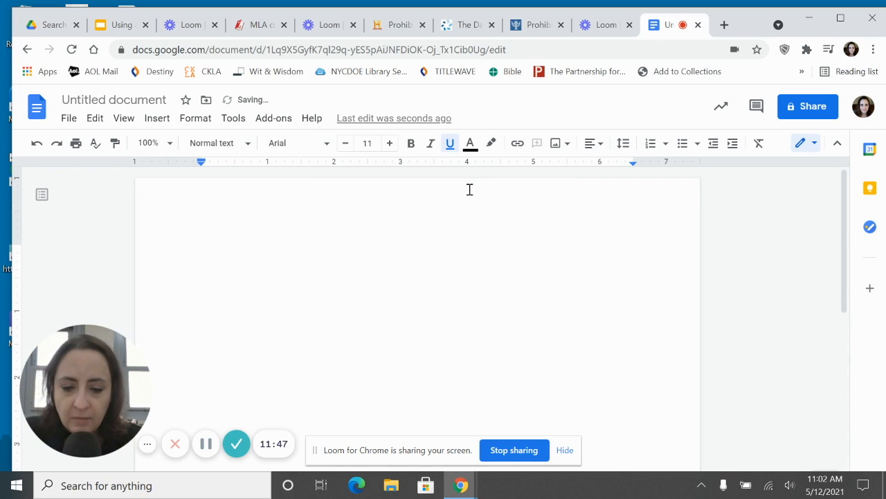
type("Works Cite")
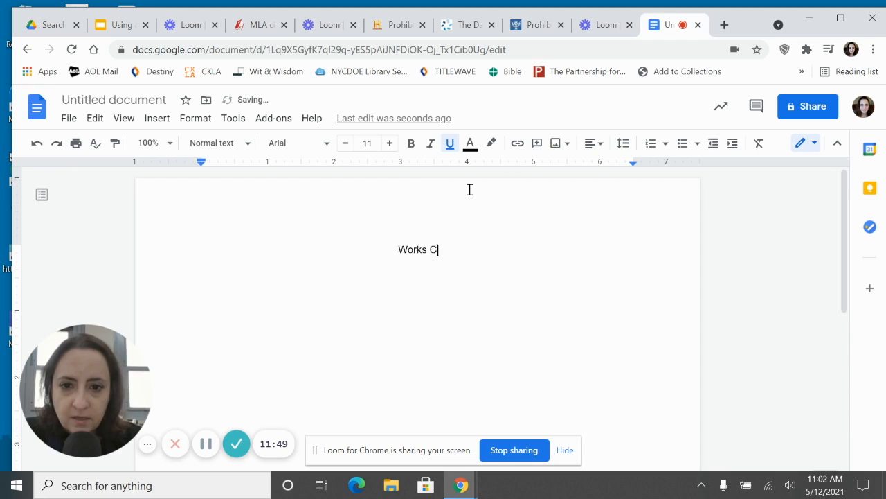
type("d")
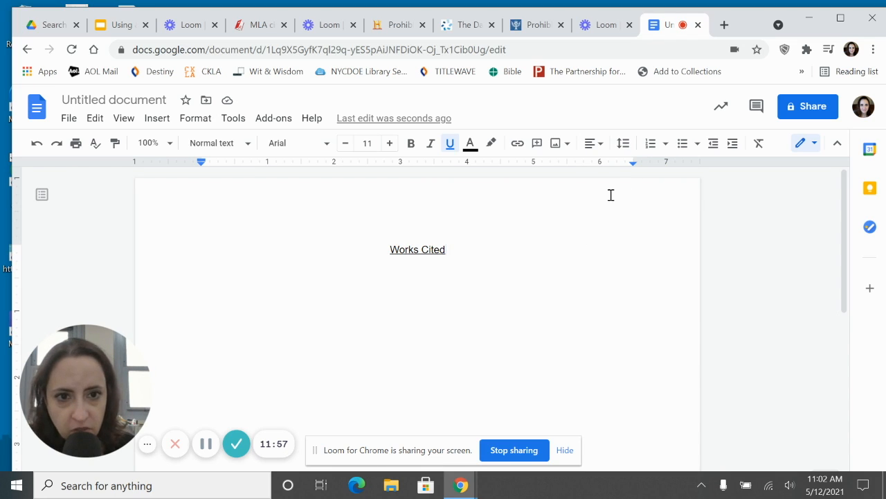
- Set the line spacing to double and start a new left-aligned line below the Works Cited heading
left_click(624, 144)
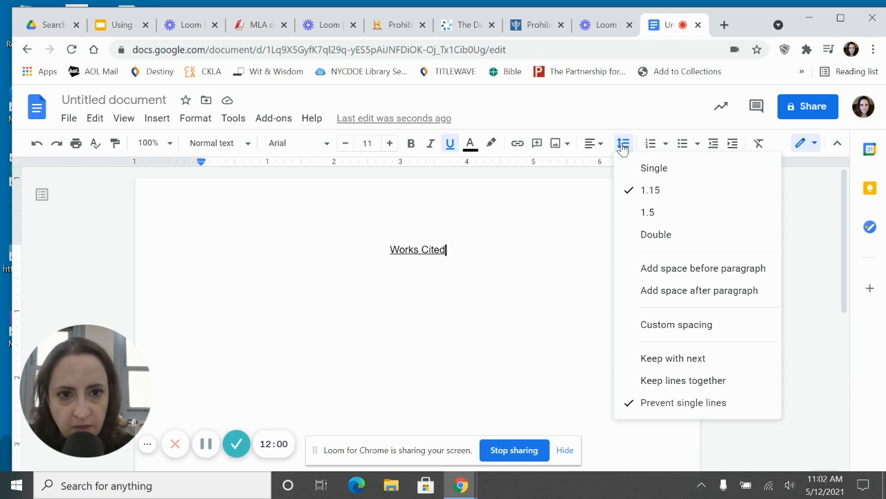
left_click(645, 238)
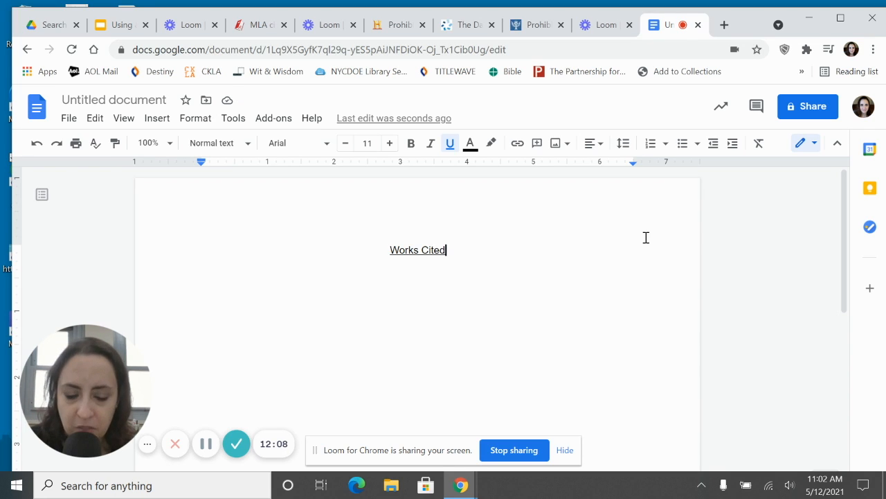
key("Return")
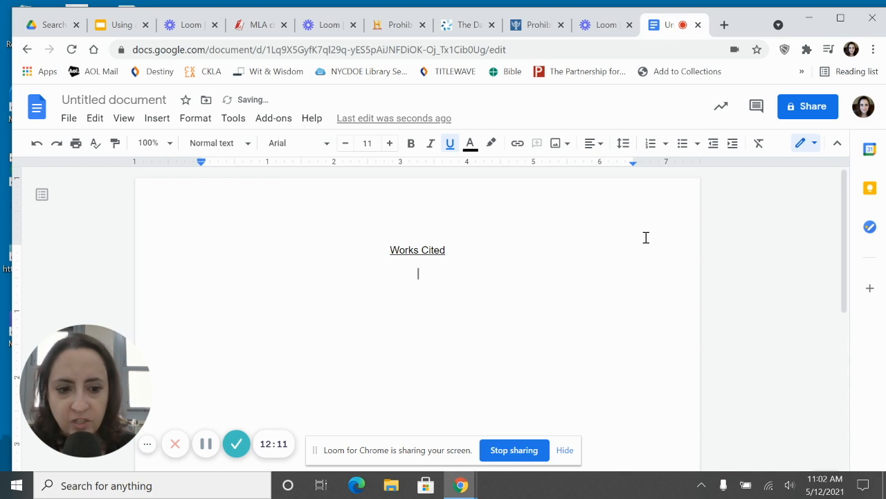
left_click(592, 144)
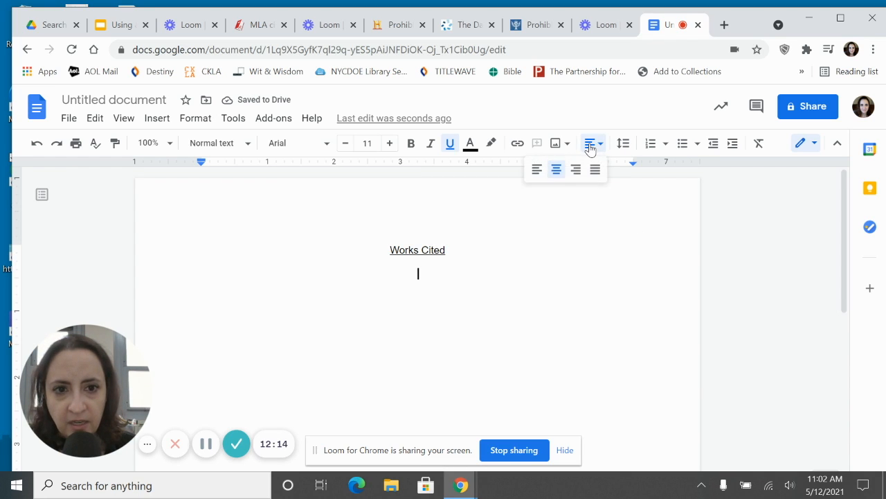
left_click(537, 172)
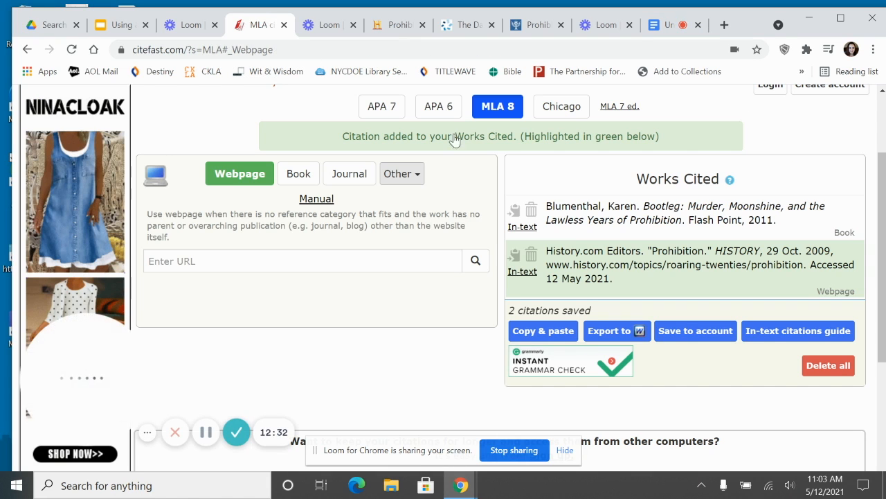
- In Citefast, open the copy-and-paste version of the saved Works Cited list and copy all of it
left_click(544, 332)
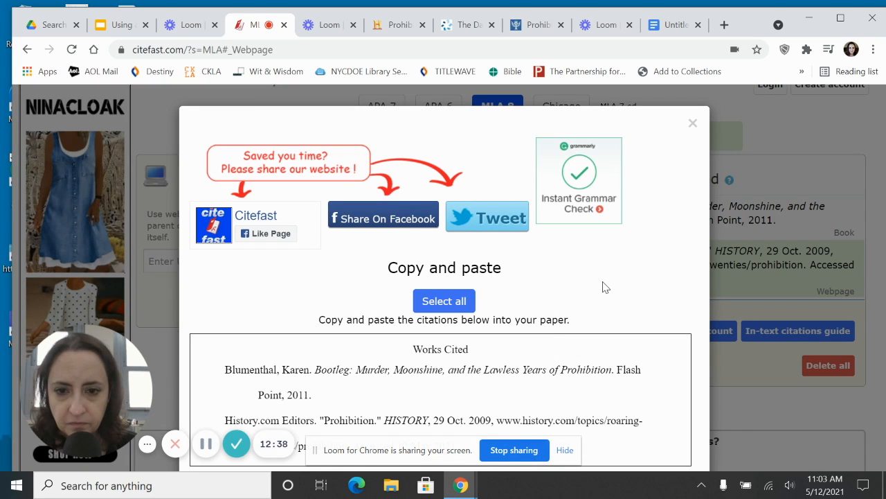
left_click(455, 301)
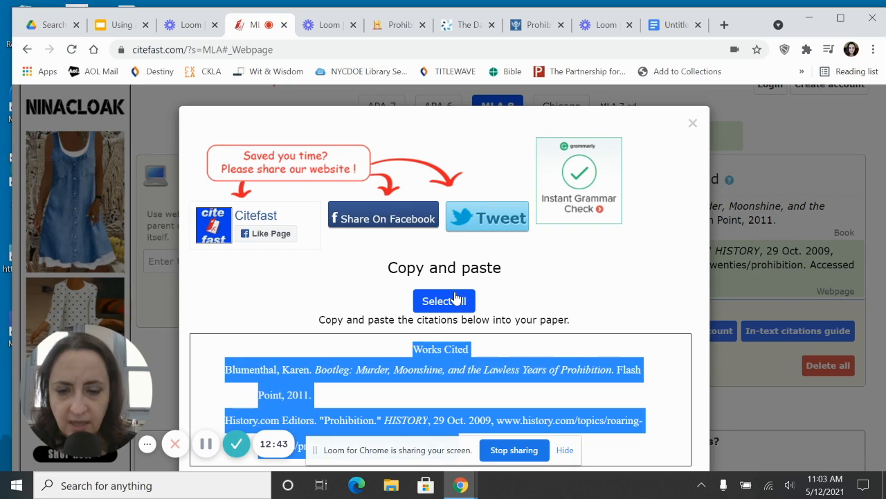
right_click(433, 369)
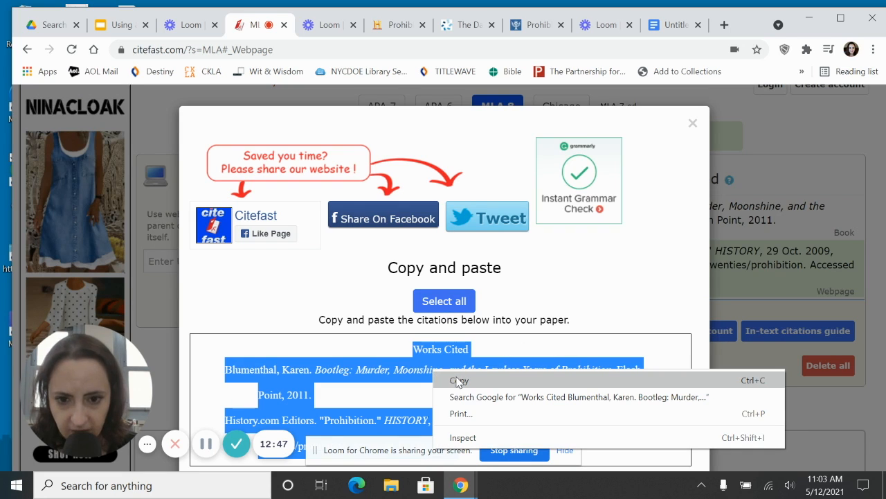
left_click(458, 381)
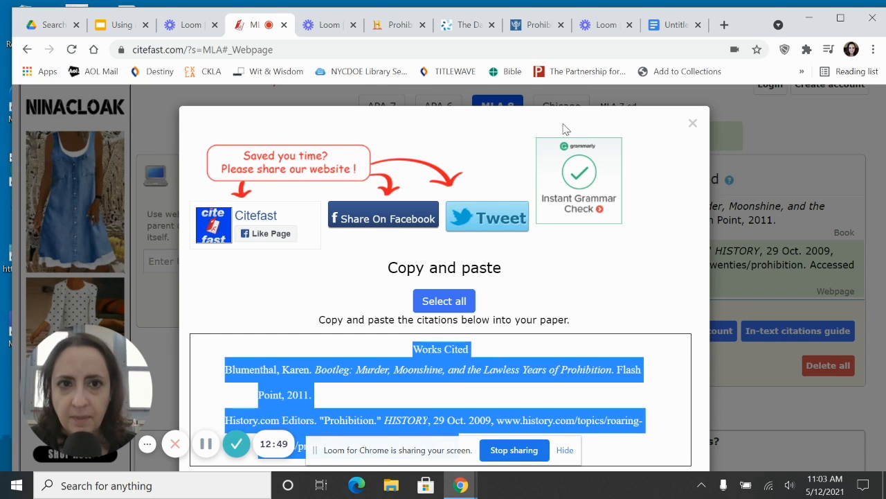
- Switch back to the Google Docs document and paste the copied citations below the heading
left_click(696, 18)
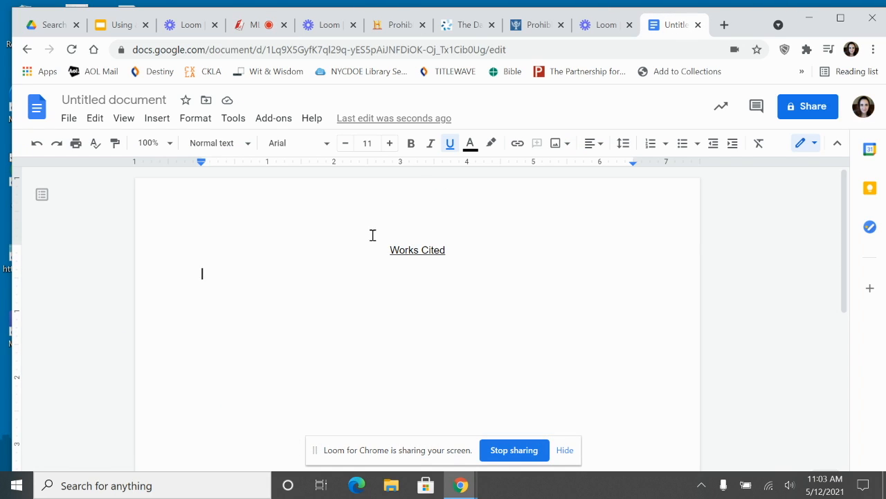
right_click(266, 284)
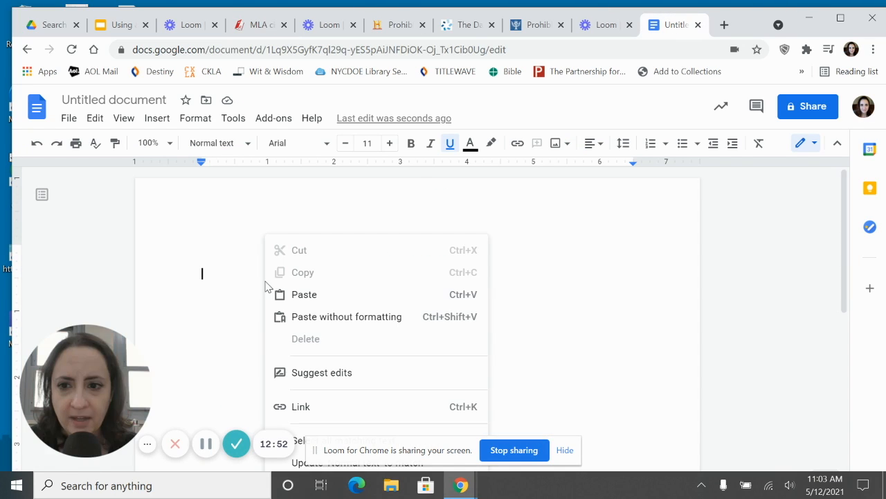
left_click(325, 298)
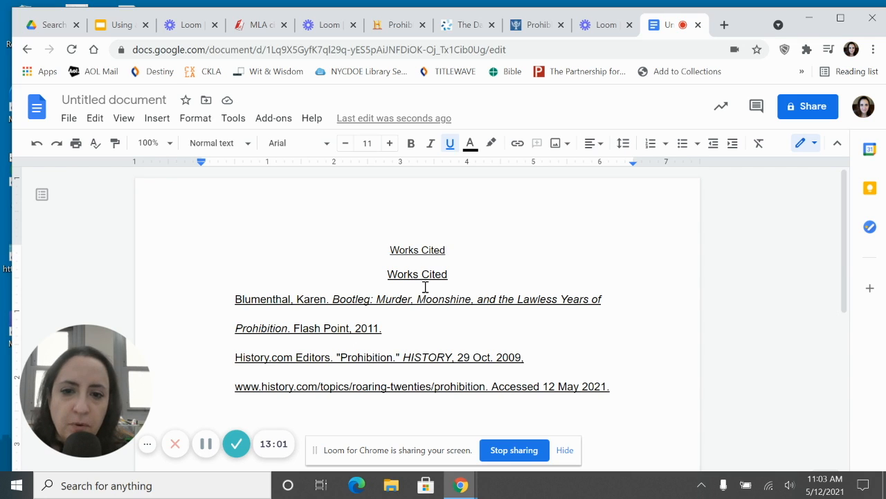
- Delete the first of the two Works Cited headings along with its extra line
left_click_drag(455, 252, 309, 261)
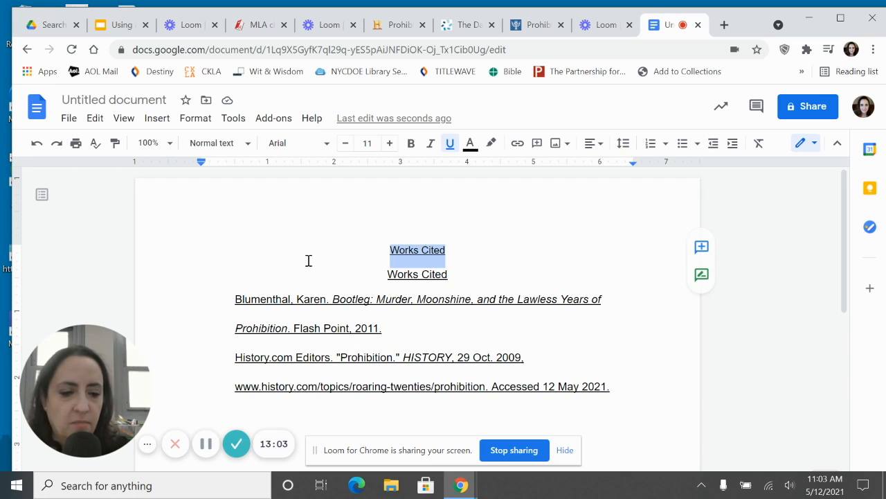
key("BackSpace")
key("BackSpace")
- Remove the underline from the pasted citations and start a new line after the History.com entry
left_click_drag(236, 276, 651, 388)
left_click(451, 144)
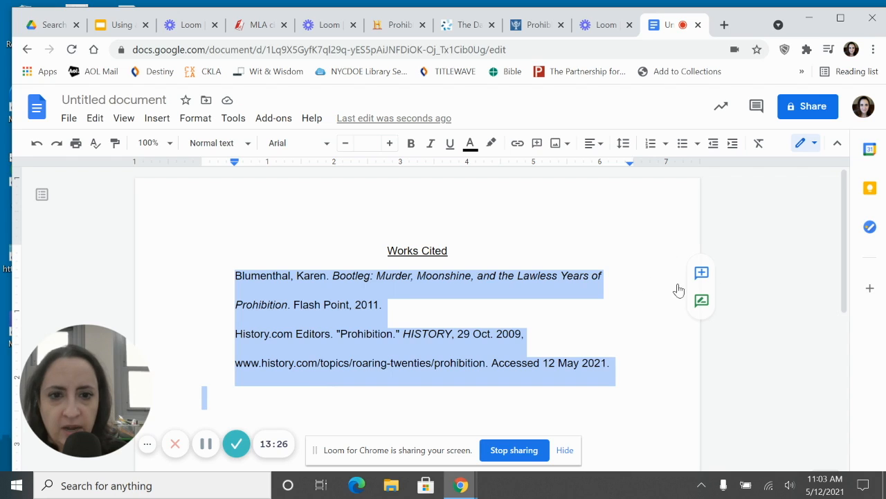
left_click(619, 362)
key("Return")
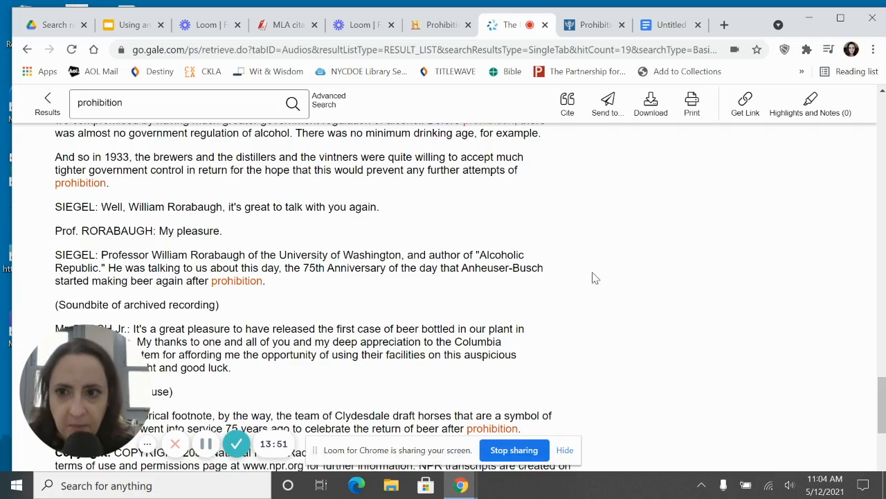
- On the Gale article page, find the Source Citation section and copy the full MLA 8th Edition citation
scroll(593, 277, "up", 15)
scroll(602, 272, "up", 10)
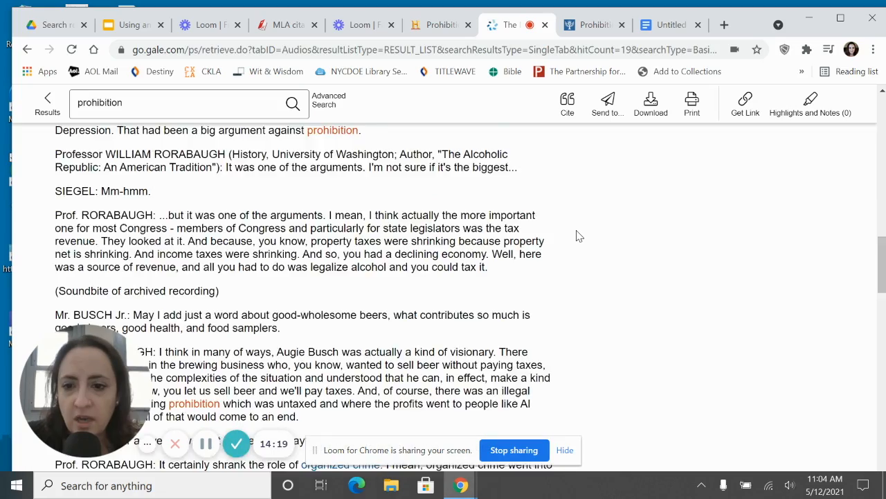
scroll(579, 236, "down", 3)
scroll(579, 236, "down", 15)
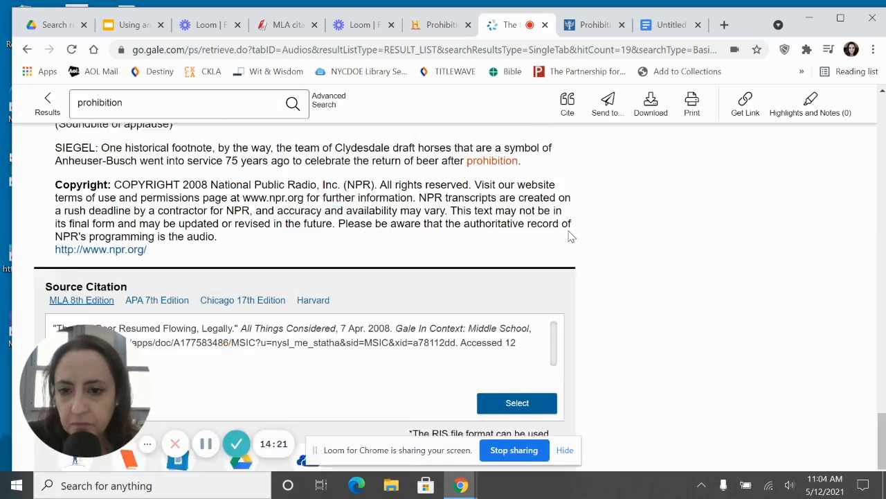
scroll(565, 235, "down", 1)
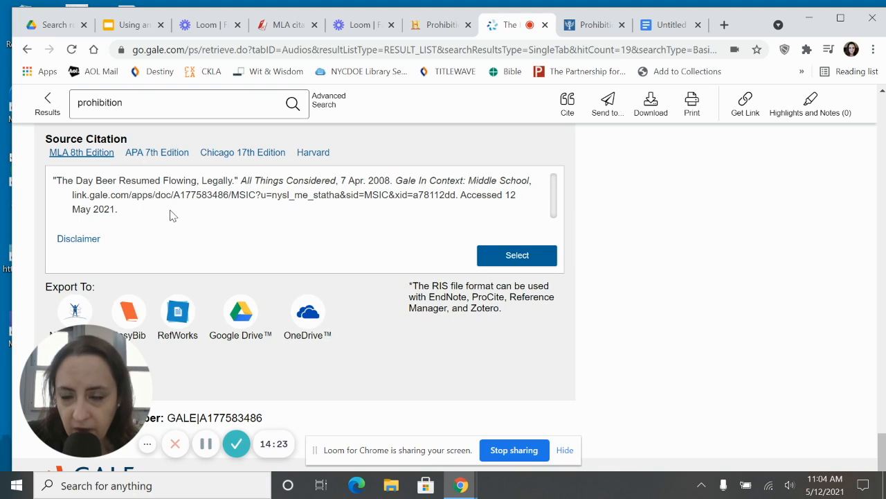
left_click_drag(134, 207, 52, 180)
right_click(118, 186)
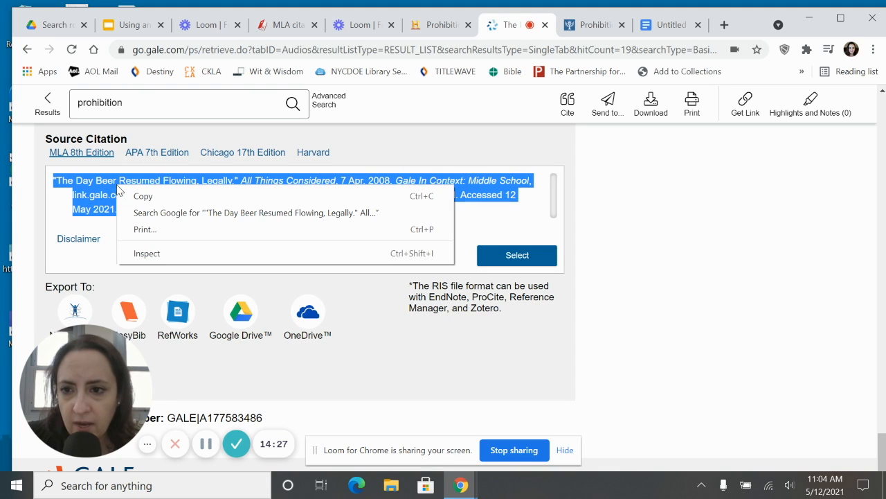
left_click(142, 197)
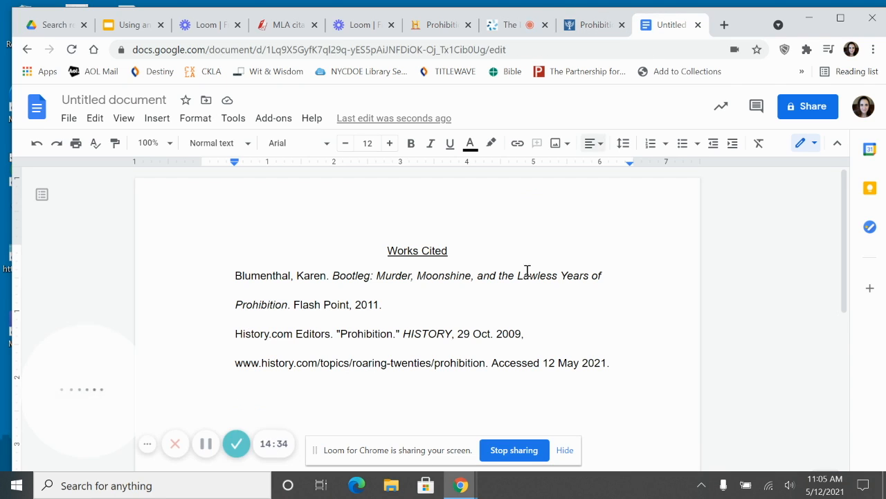
- Try to paste the Gale citation into the Google Docs works cited list below the History.com entry
right_click(249, 386)
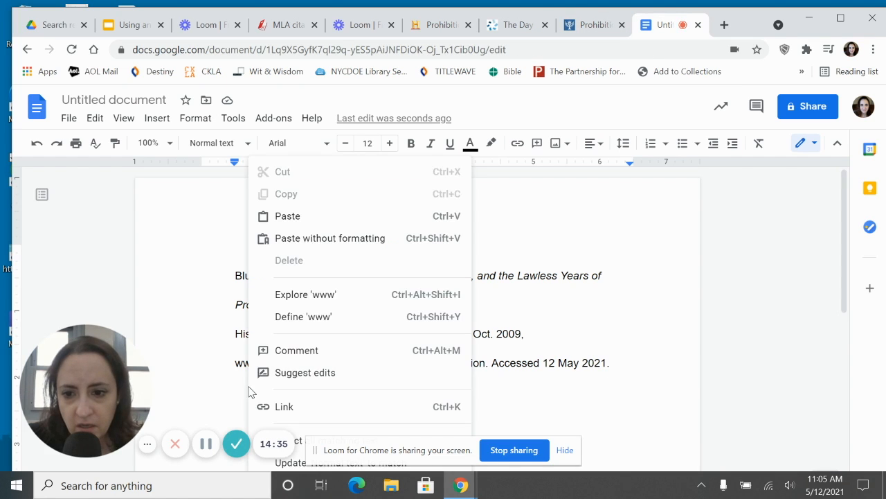
left_click(321, 216)
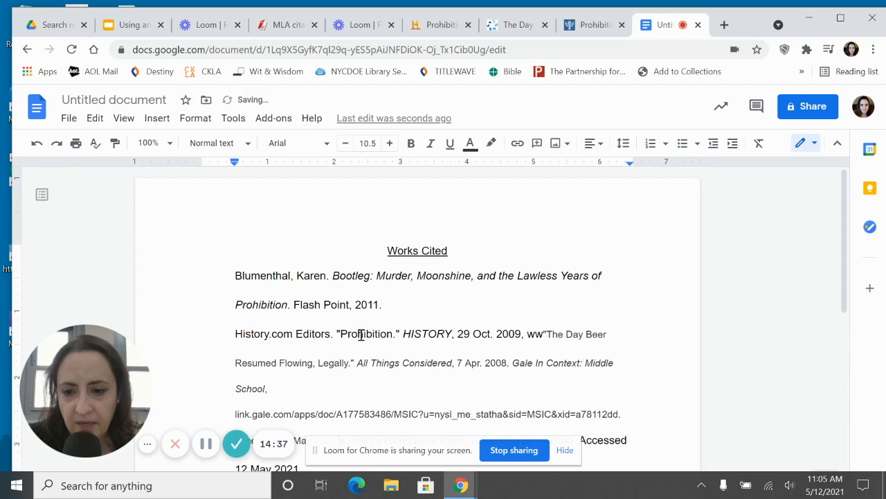
scroll(389, 395, "down", 1)
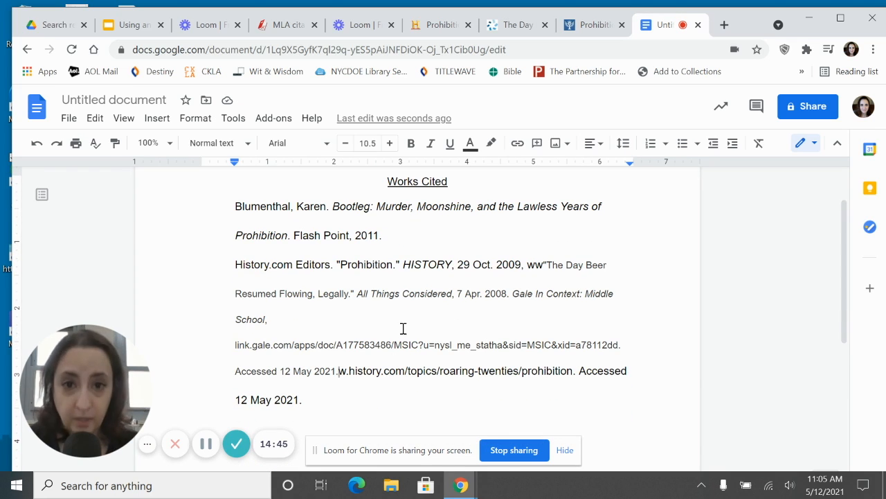
- Undo the misplaced paste and paste the Gale citation on a new line below the History.com entry
key("ctrl+z")
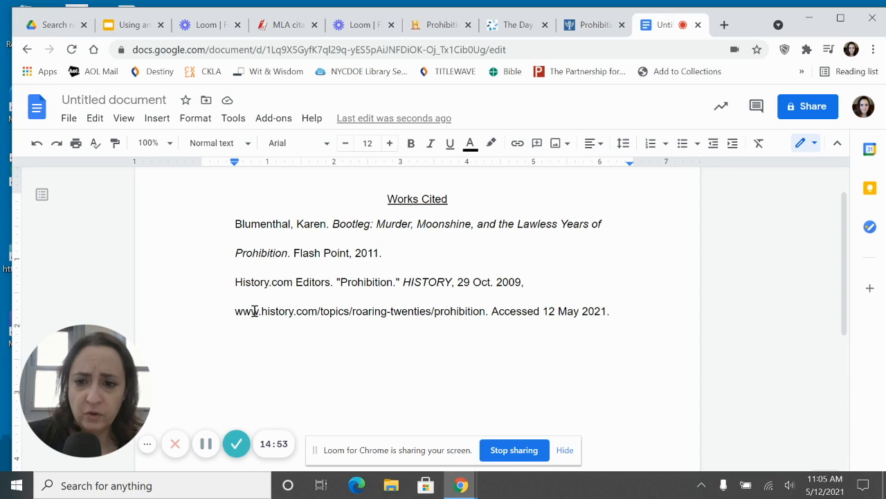
left_click(632, 314)
key("Return")
right_click(239, 341)
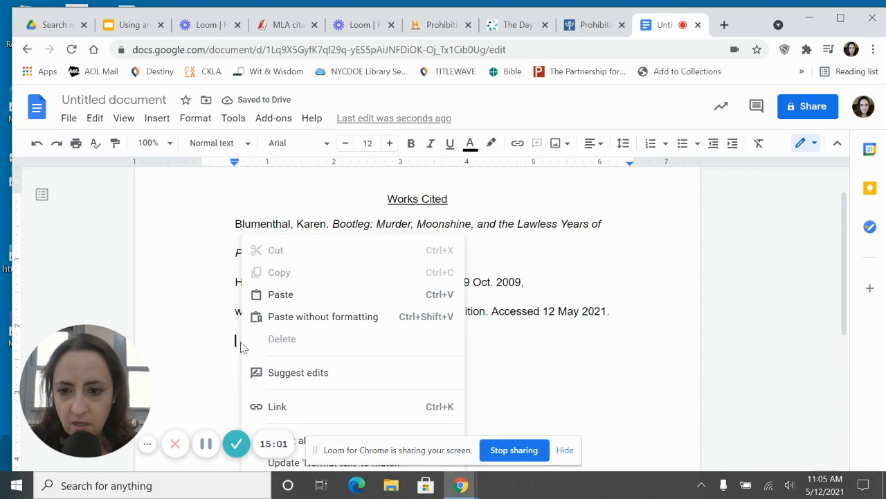
left_click(282, 295)
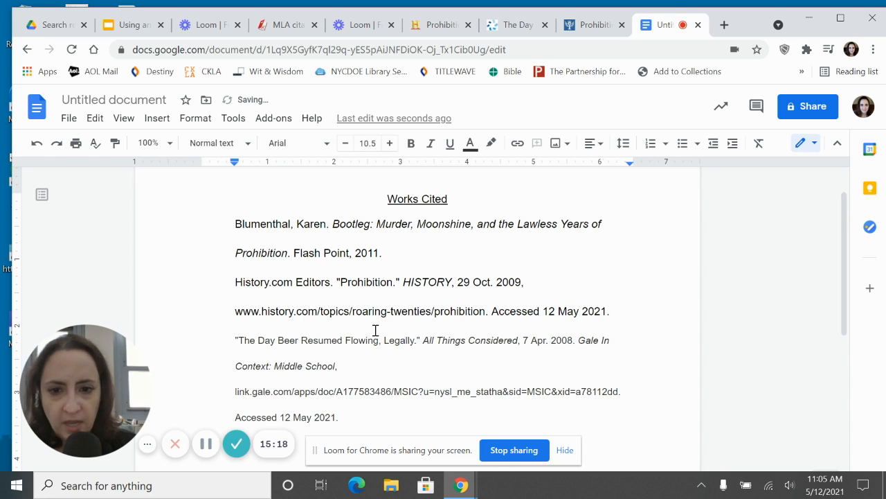
scroll(415, 293, "down", 3)
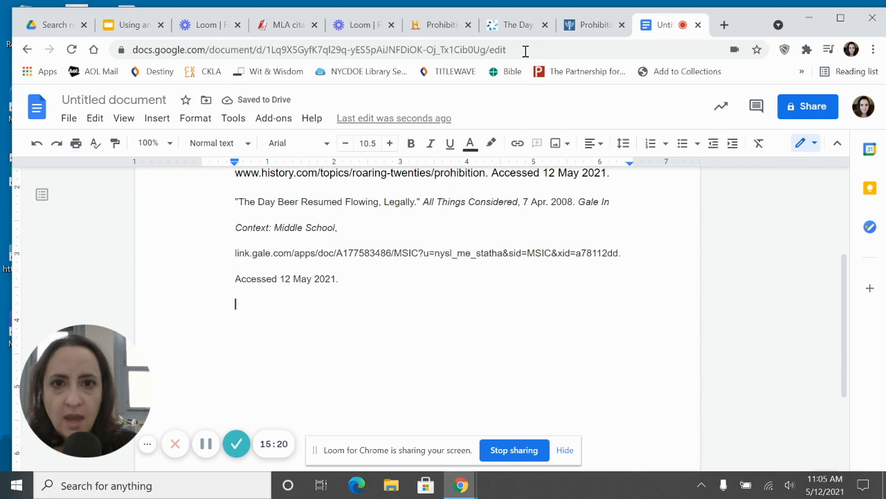
- Switch to the Britannica School article on Prohibition and open its citation tool
left_click(592, 26)
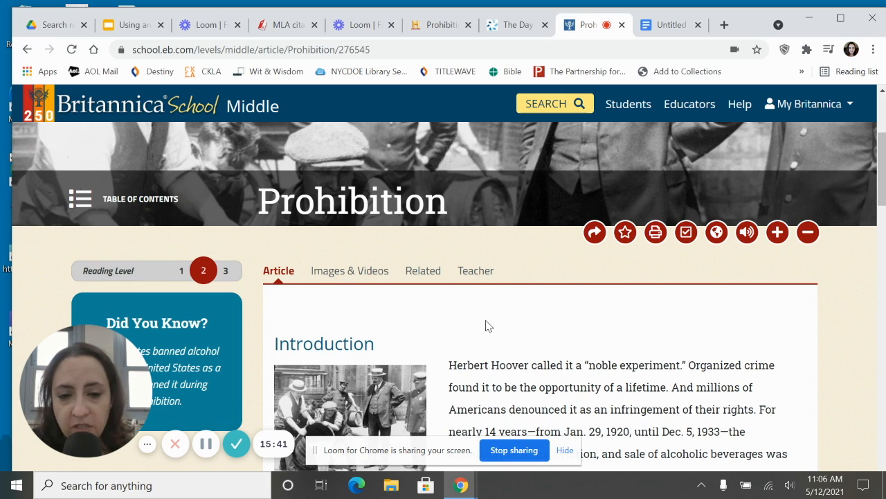
scroll(495, 316, "down", 3)
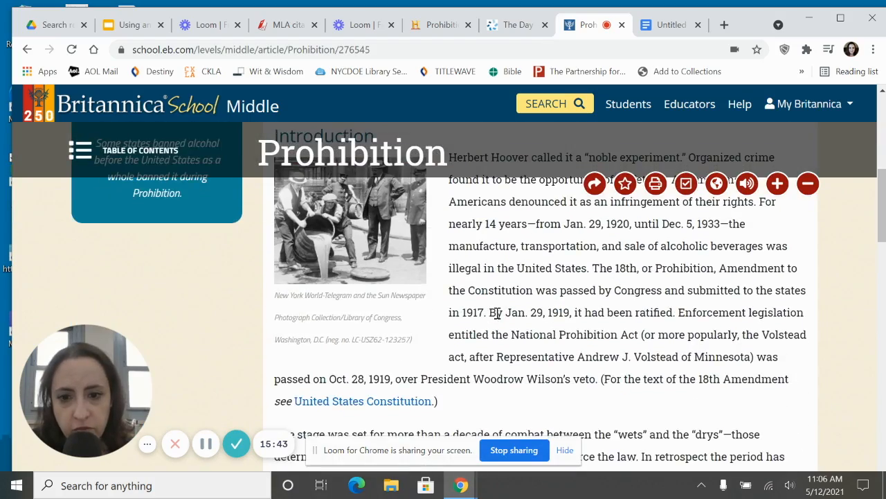
scroll(495, 316, "down", 2)
scroll(499, 311, "up", 6)
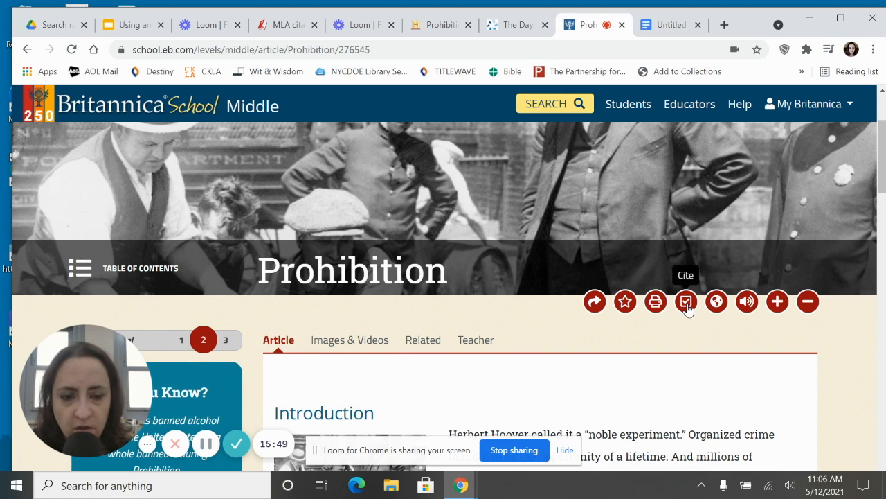
left_click(686, 302)
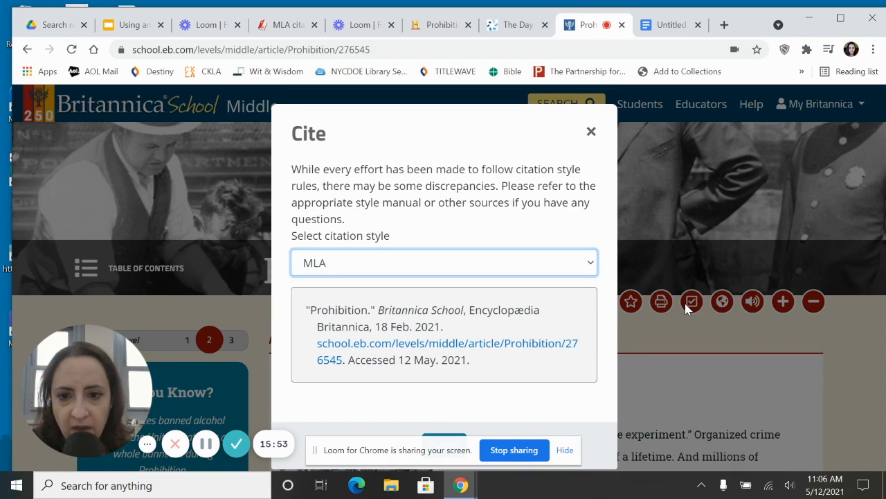
- Choose MLA as the citation style and copy the full Britannica School citation
left_click(580, 266)
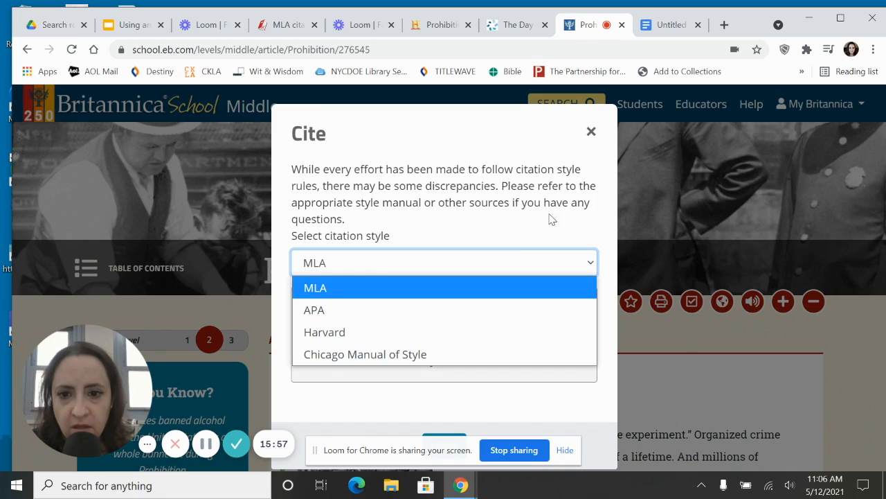
left_click(340, 288)
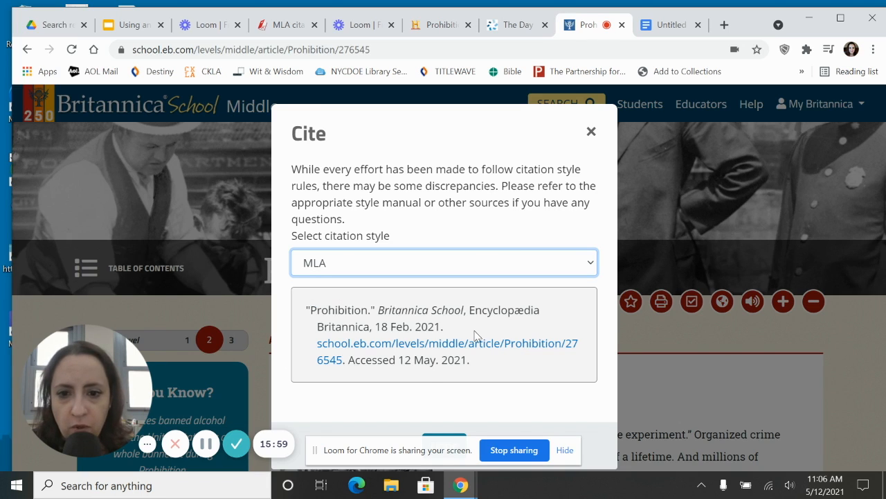
left_click_drag(307, 310, 478, 367)
right_click(414, 352)
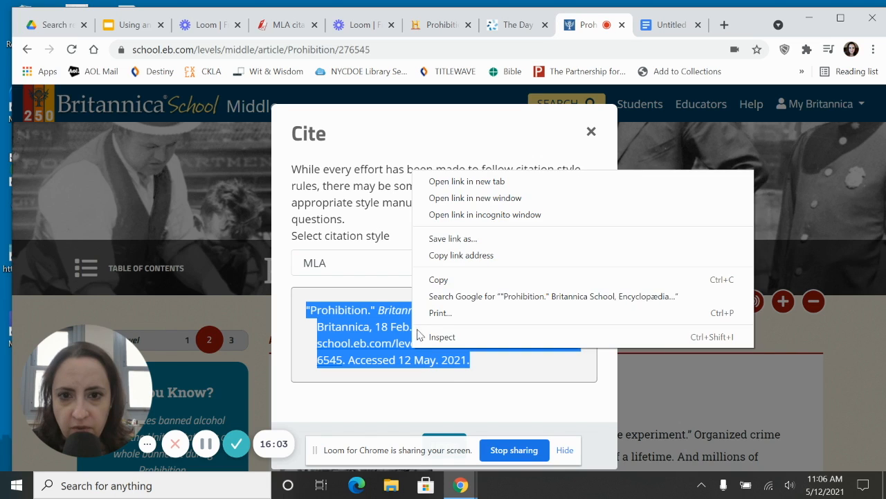
left_click(439, 279)
- Return to the Google Docs document and paste the Britannica citation below the Gale entry
left_click(666, 25)
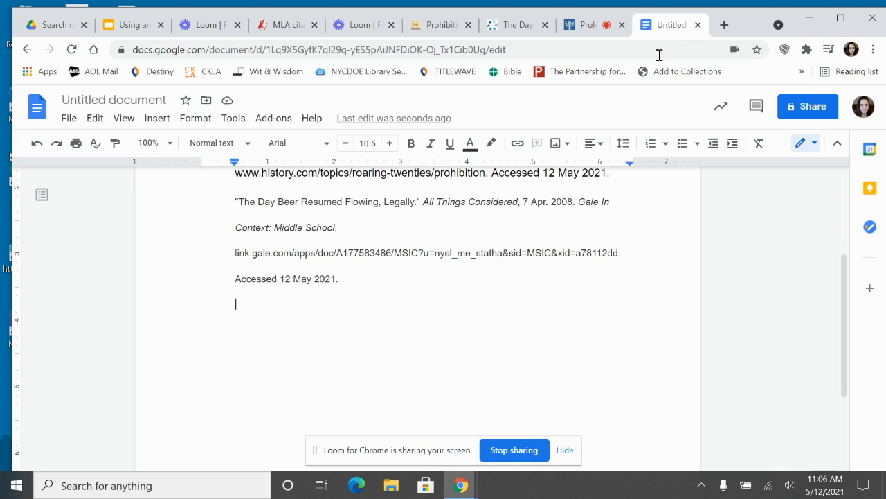
right_click(247, 309)
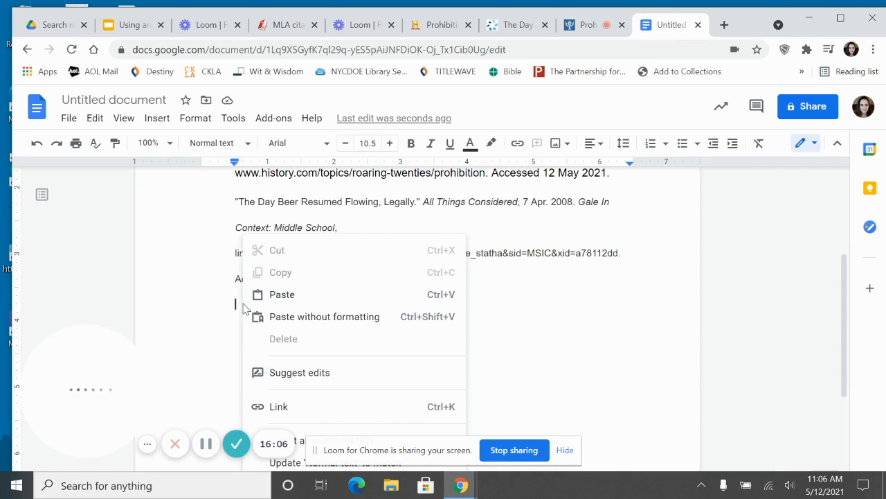
left_click(290, 295)
left_click(622, 287)
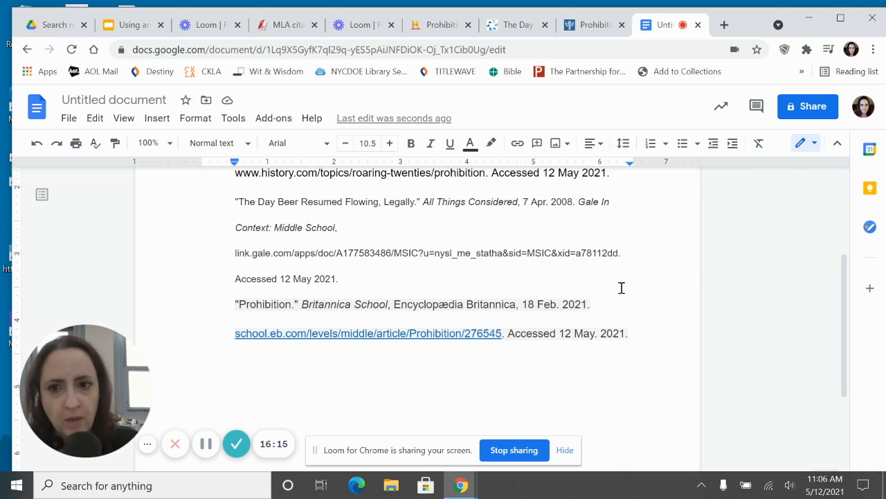
- Select all the citations below the Works Cited heading, from the Bootleg book entry through the Britannica entry
scroll(622, 288, "up", 2)
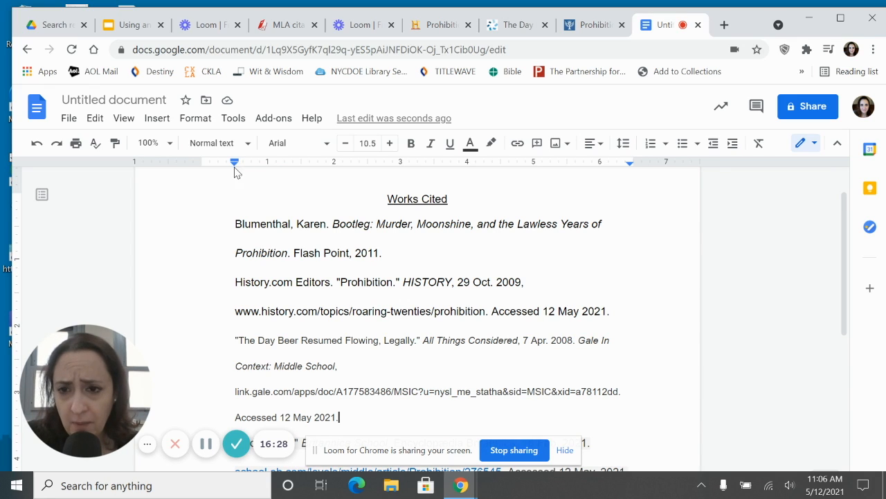
left_click(232, 223)
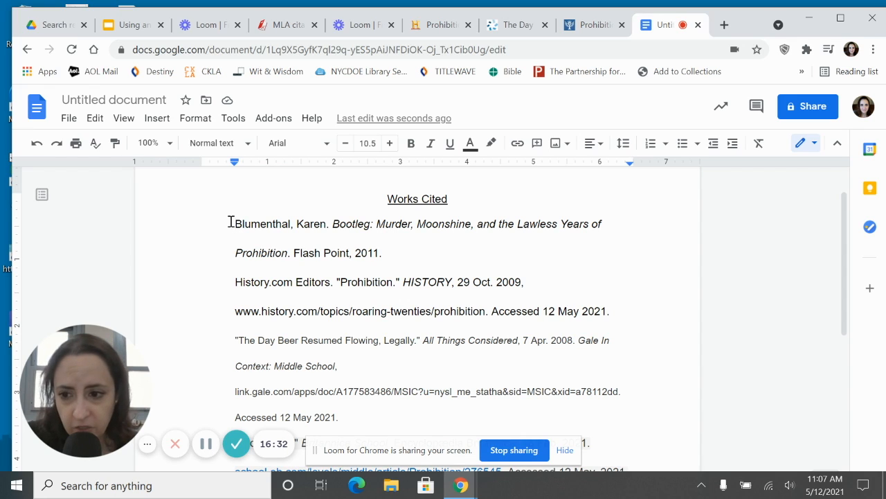
left_click(246, 198)
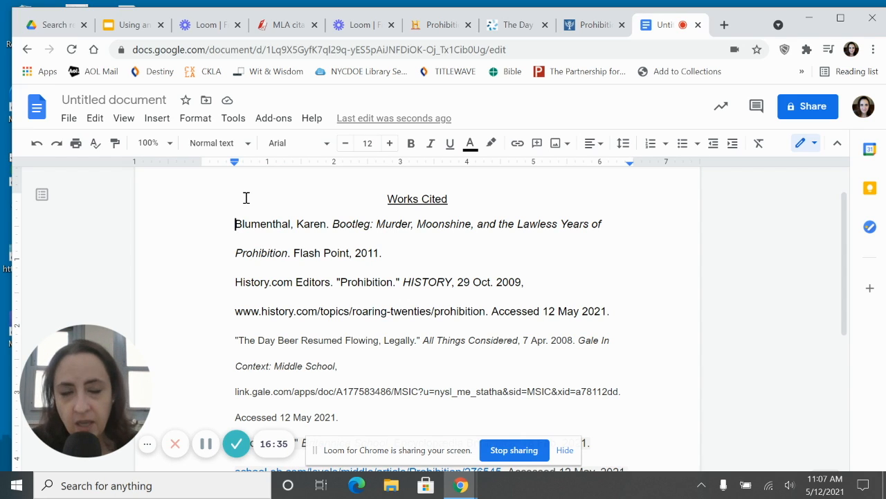
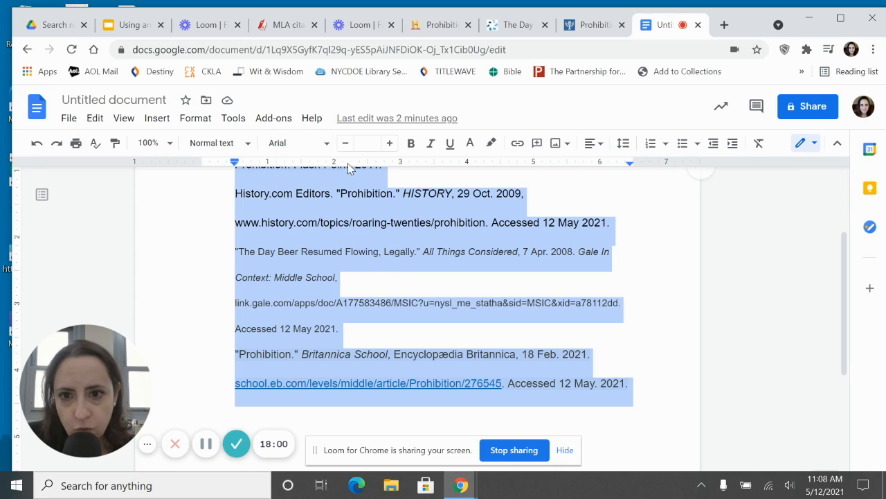
scroll(274, 164, "up", 2)
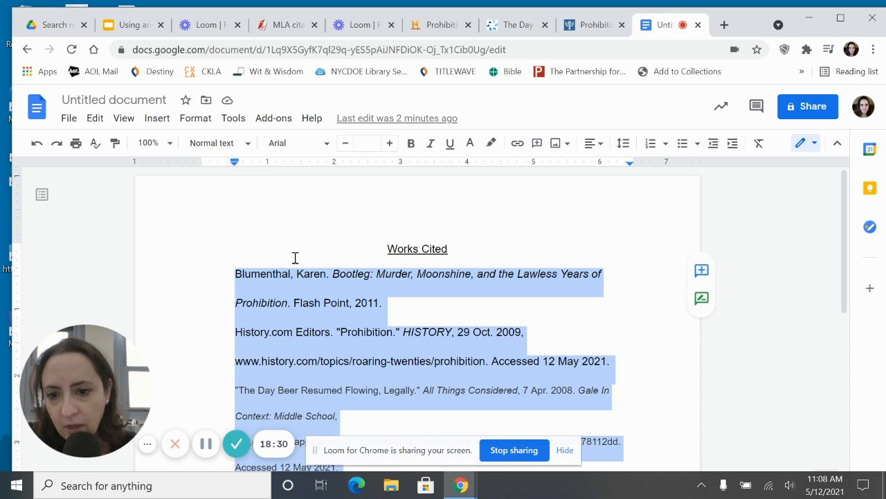
scroll(293, 251, "down", 4)
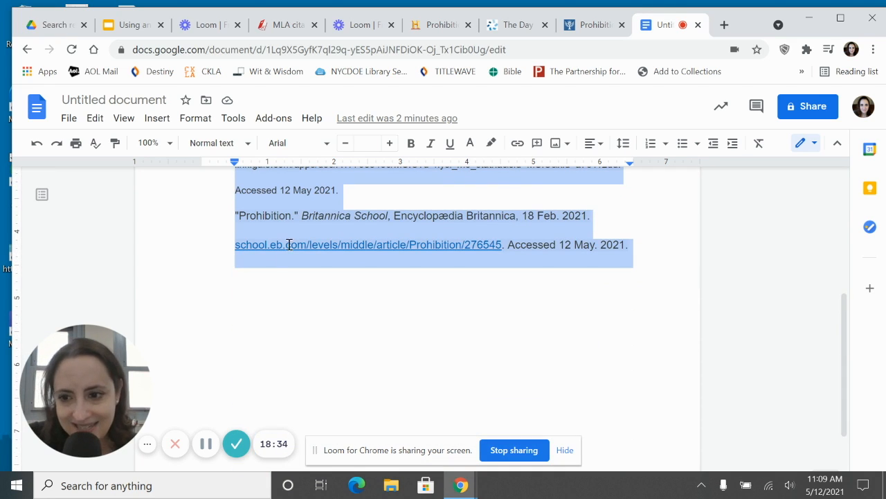
scroll(262, 309, "up", 4)
scroll(267, 307, "up", 1)
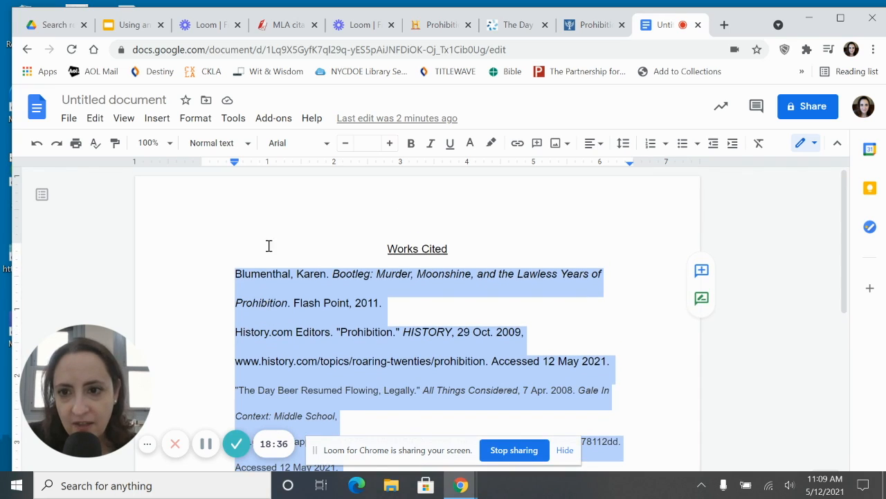
scroll(257, 236, "down", 1)
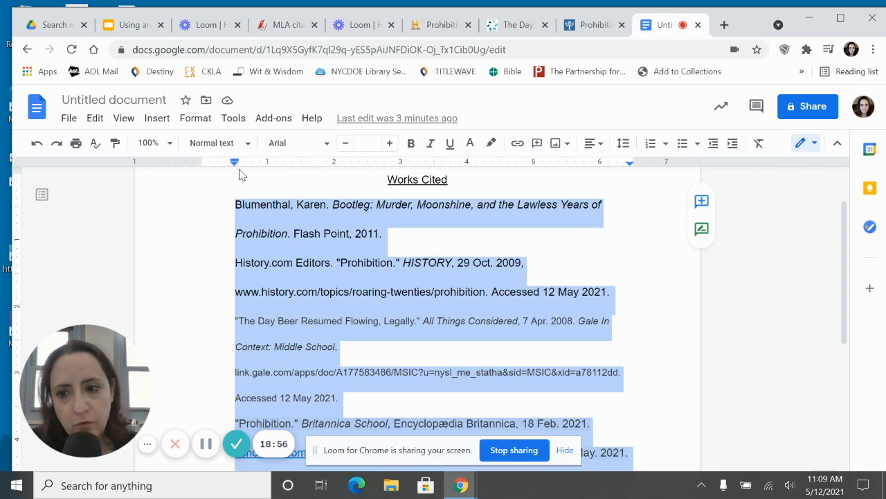
left_click_drag(234, 164, 202, 170)
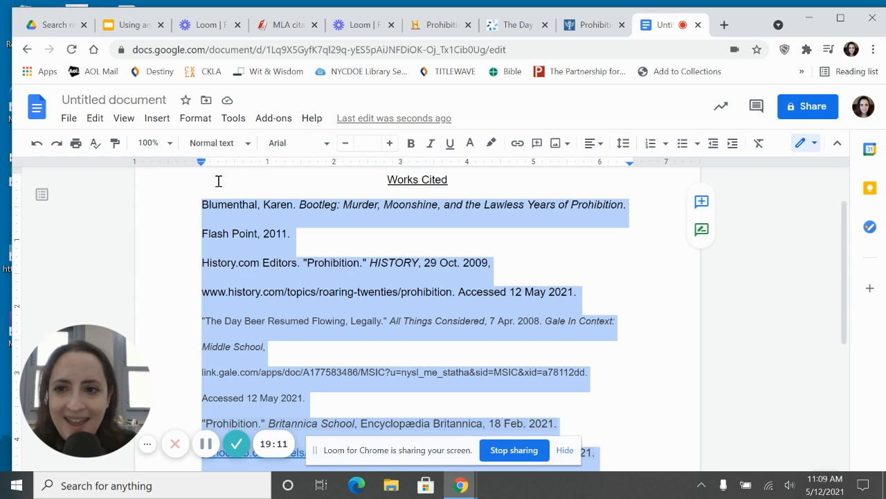
left_click_drag(201, 166, 235, 169)
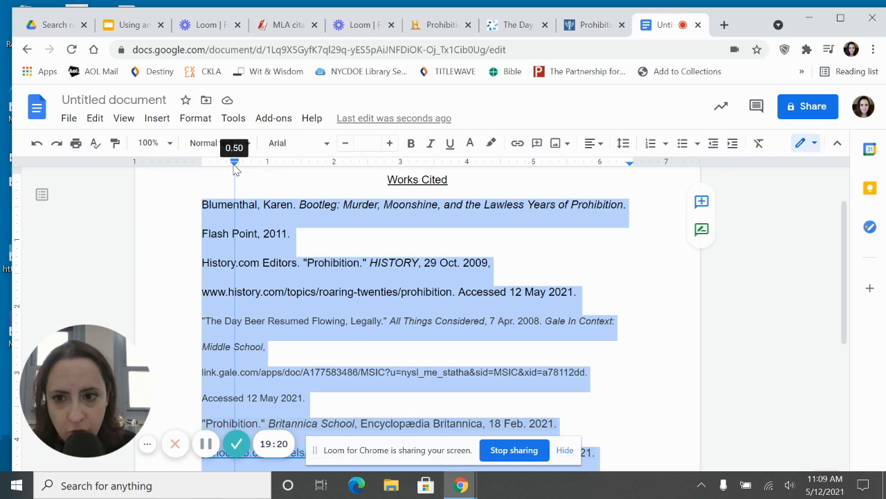
left_click_drag(235, 170, 236, 171)
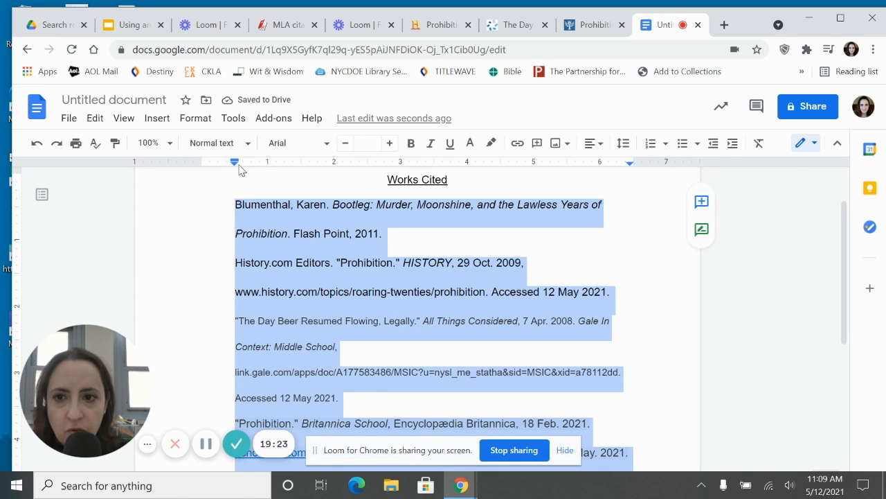
- Give the selected citations a hanging indent by moving only their first-line indent to the page's 0 margin
left_click_drag(235, 164, 202, 165)
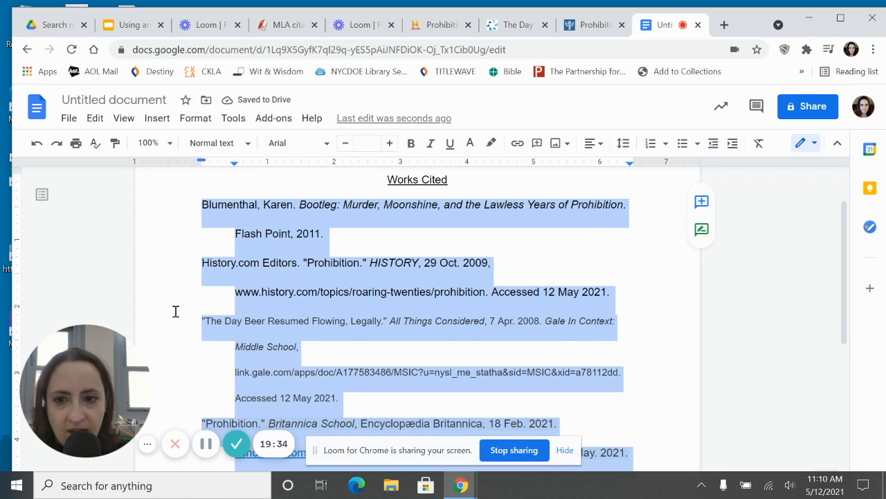
left_click(173, 274)
- Examine the beginning of each citation in the list for its hanging indent and alphabetical order
left_click_drag(209, 201, 205, 201)
left_click(209, 264)
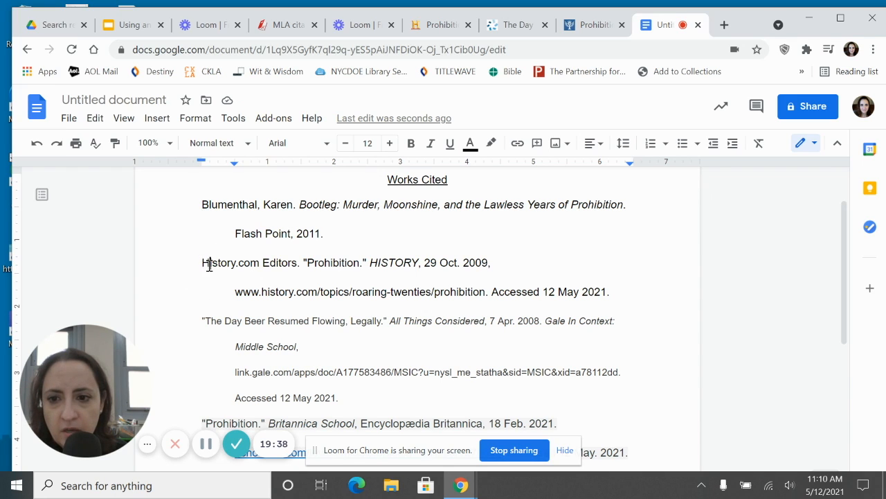
left_click(205, 320)
left_click(231, 424)
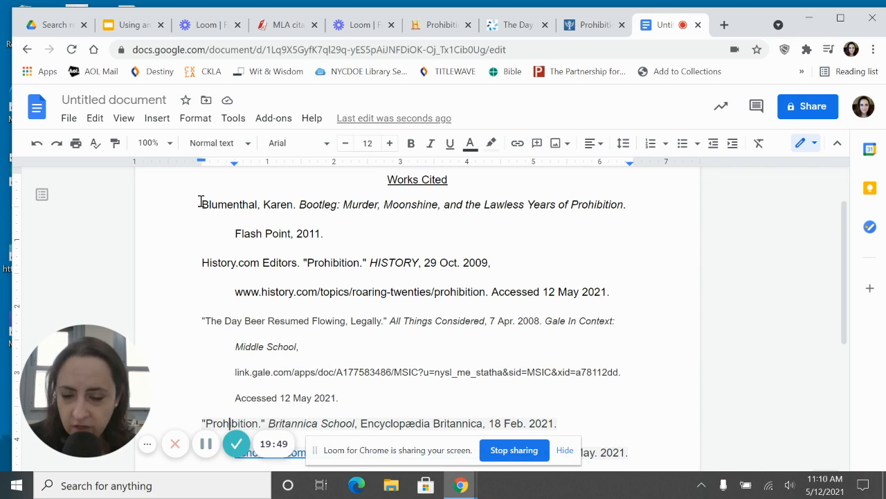
left_click(200, 203)
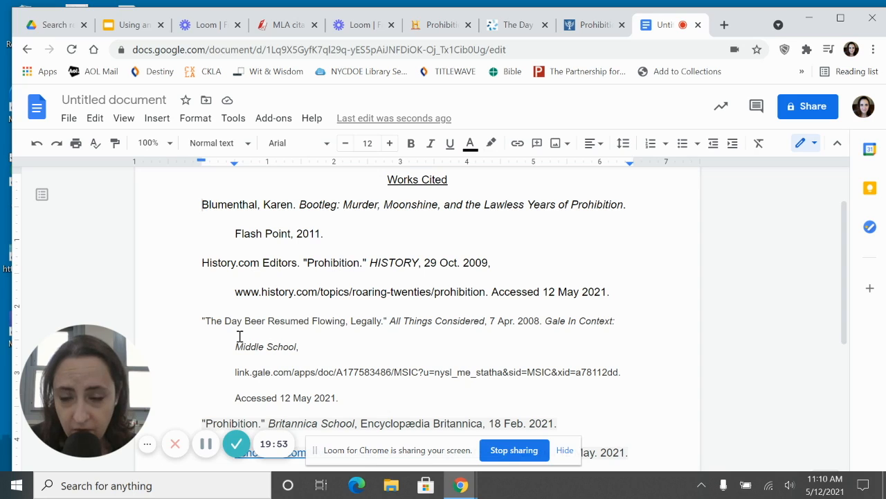
left_click(202, 263)
left_click(200, 320)
left_click(202, 421)
scroll(253, 360, "down", 2)
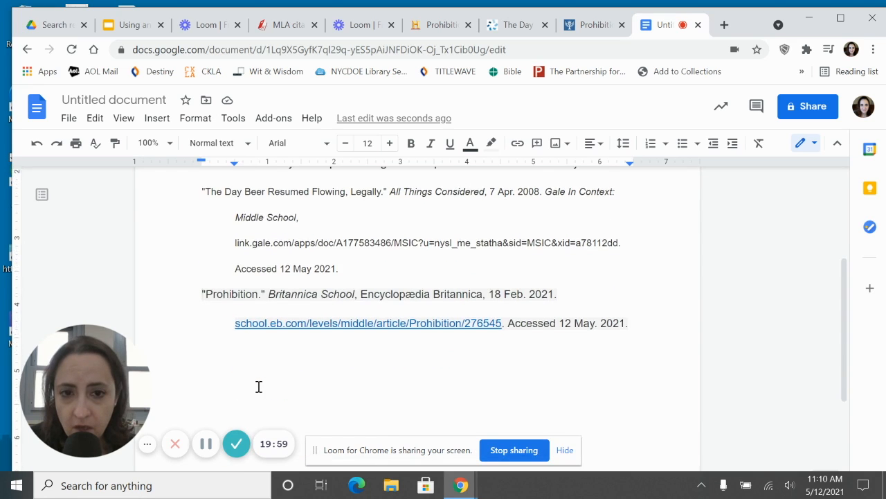
scroll(258, 387, "up", 2)
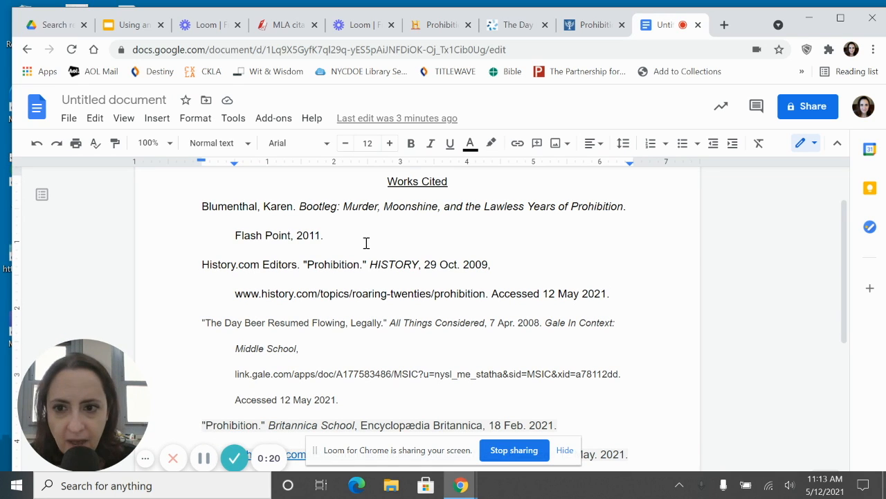
- Select all the citations below the Works Cited heading and sort them A to Z with the Sorted Paragraphs add-on
left_click_drag(200, 206, 635, 396)
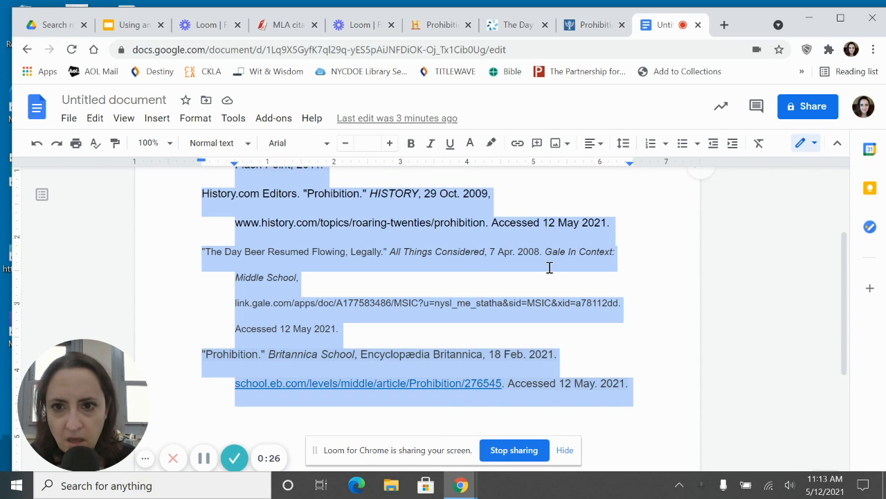
left_click(279, 122)
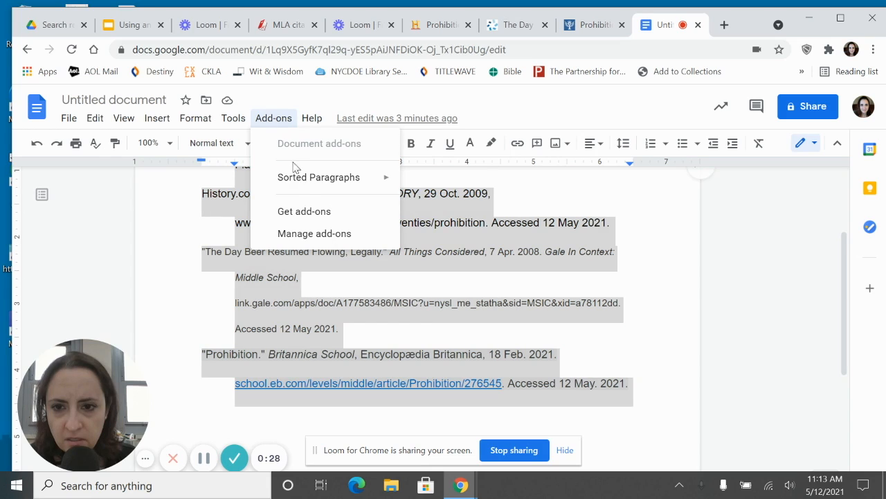
mouse_move(301, 188)
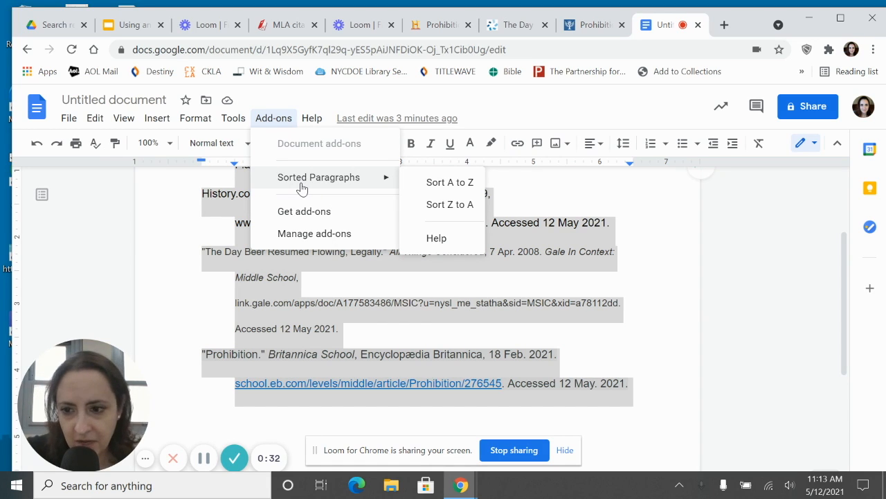
left_click(444, 183)
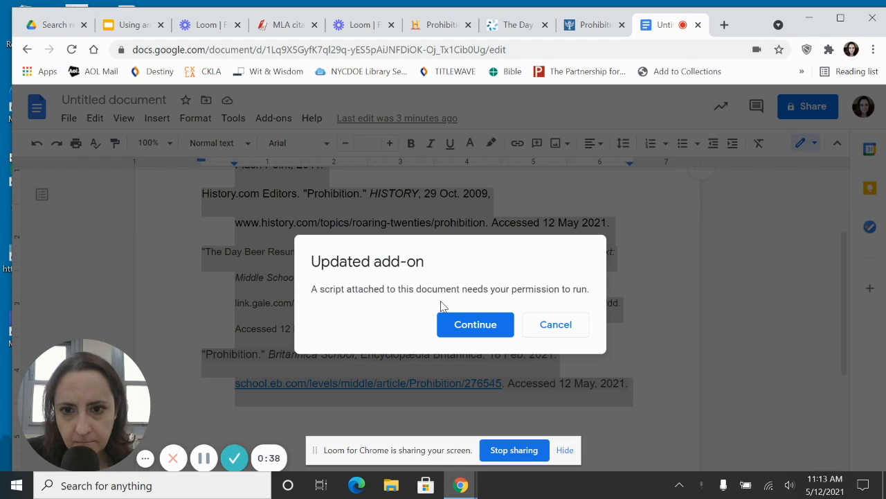
- Authorize the Sorted Paragraphs add-on with the school Google account, allowing it to access and edit Google Docs documents
left_click(469, 325)
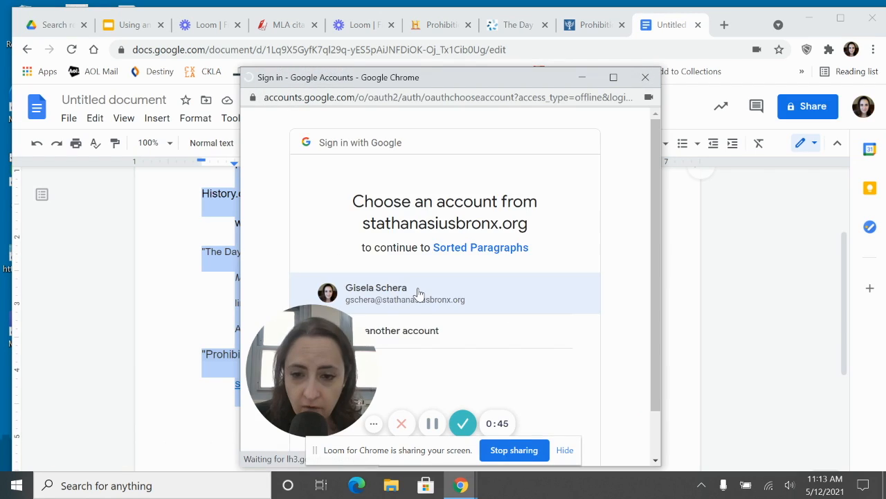
left_click(418, 293)
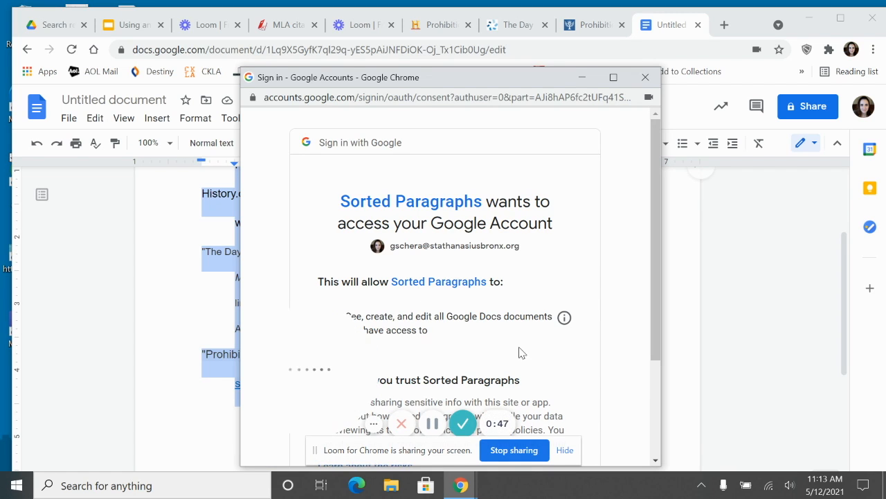
scroll(515, 344, "down", 5)
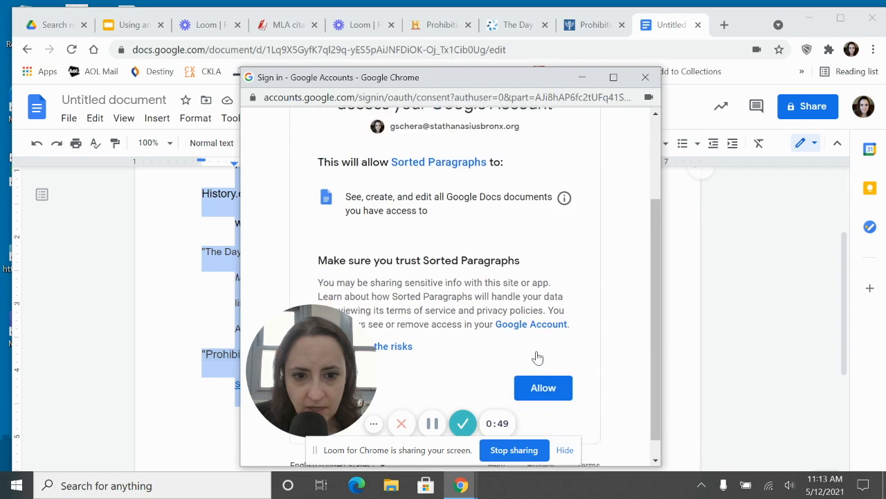
left_click(543, 367)
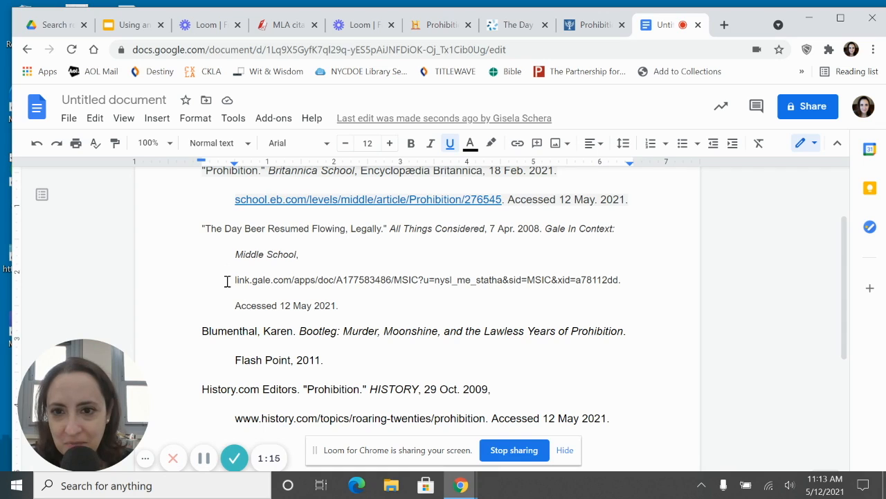
- Move the Britannica School "Prohibition" citation from the start of the list to a new line below the History.com entry
scroll(224, 291, "up", 1)
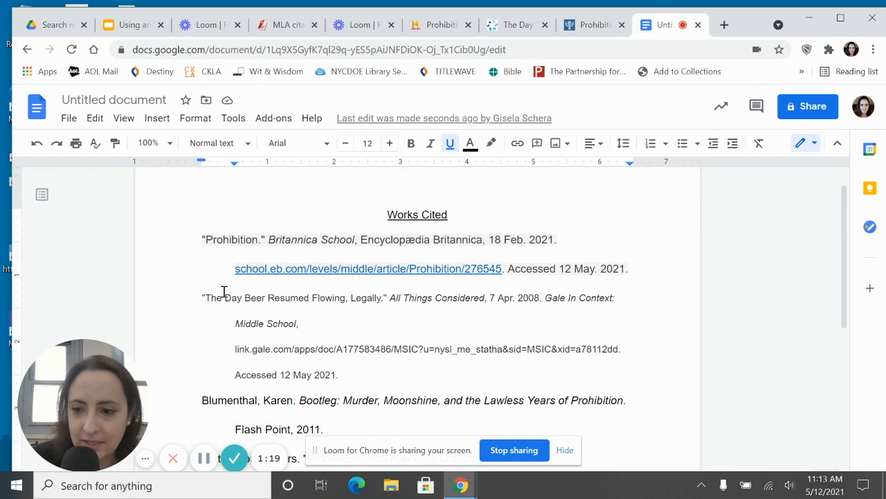
scroll(247, 257, "down", 1)
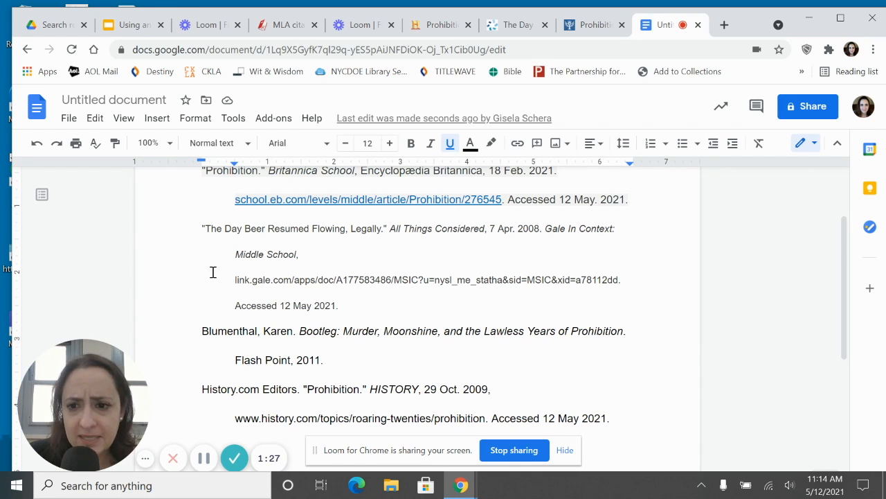
scroll(213, 271, "up", 2)
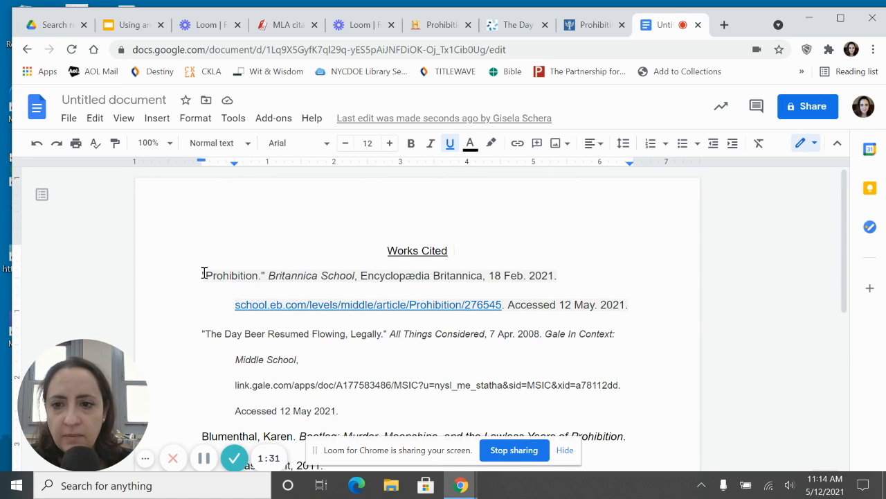
left_click_drag(198, 275, 633, 309)
right_click(487, 286)
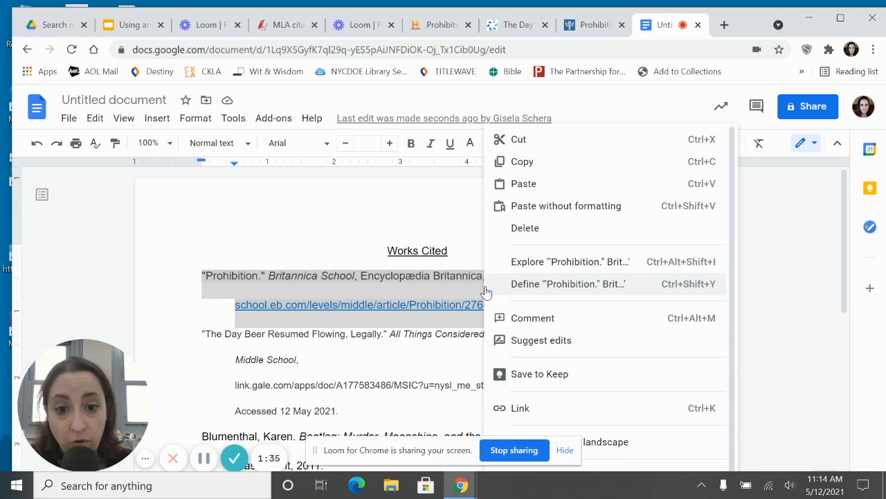
left_click(516, 141)
scroll(446, 353, "down", 2)
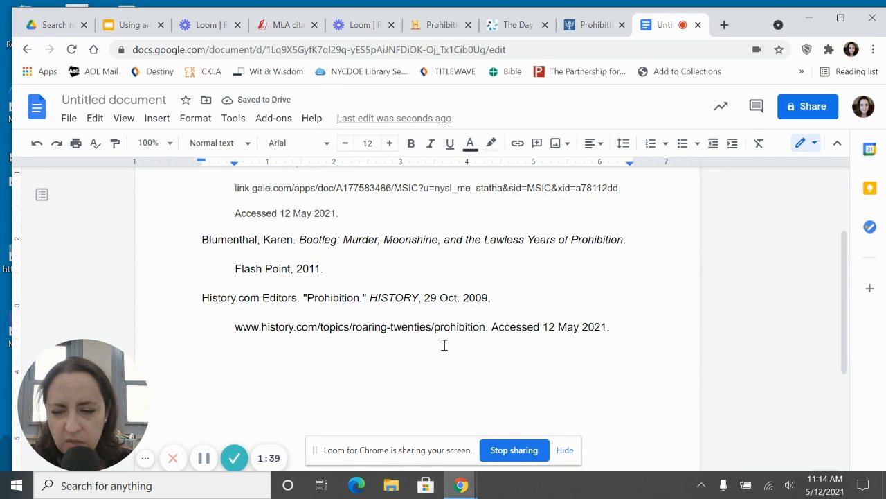
left_click(618, 326)
key("Return")
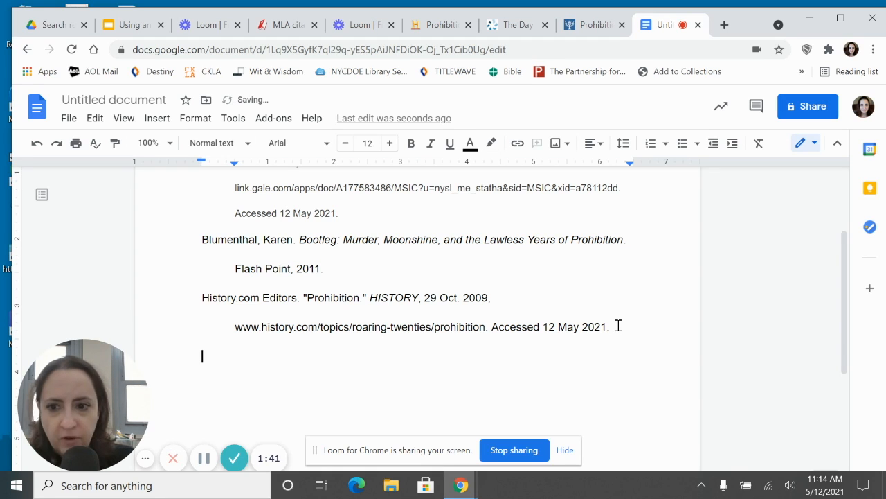
right_click(229, 358)
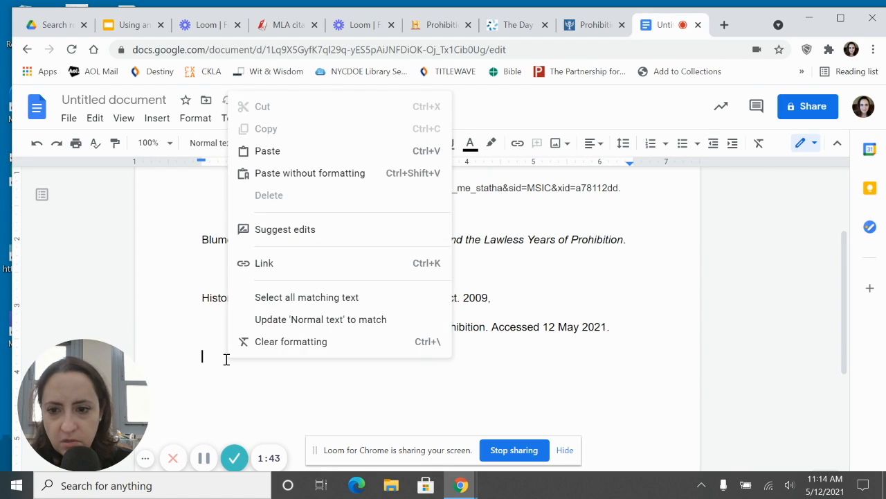
left_click(271, 159)
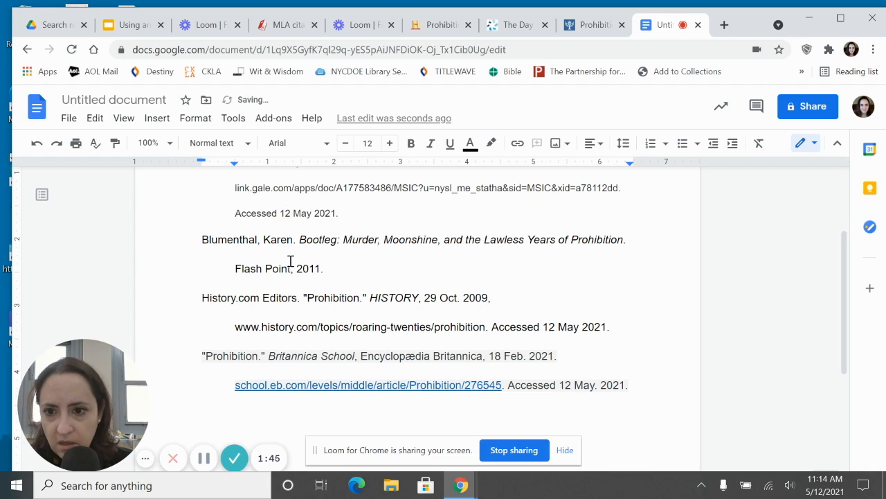
- Check the order of the citations and set the font of the whole document to Arial
scroll(290, 261, "up", 3)
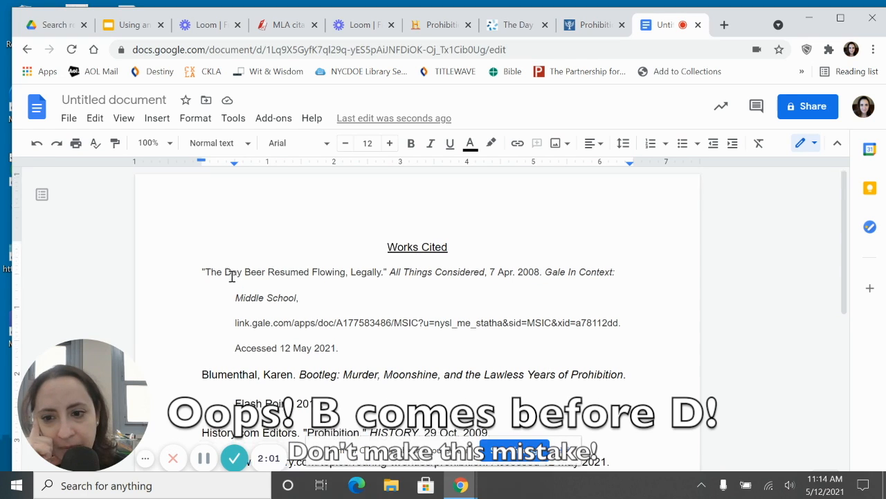
scroll(232, 275, "down", 3)
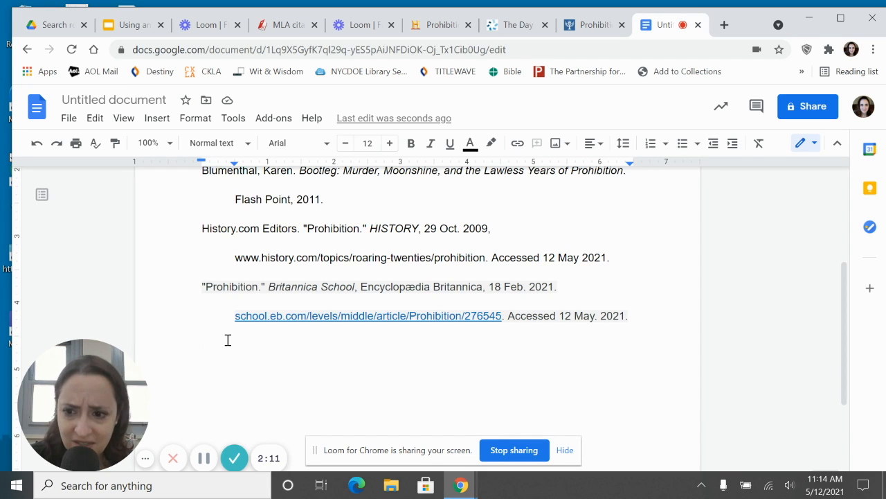
scroll(227, 339, "up", 3)
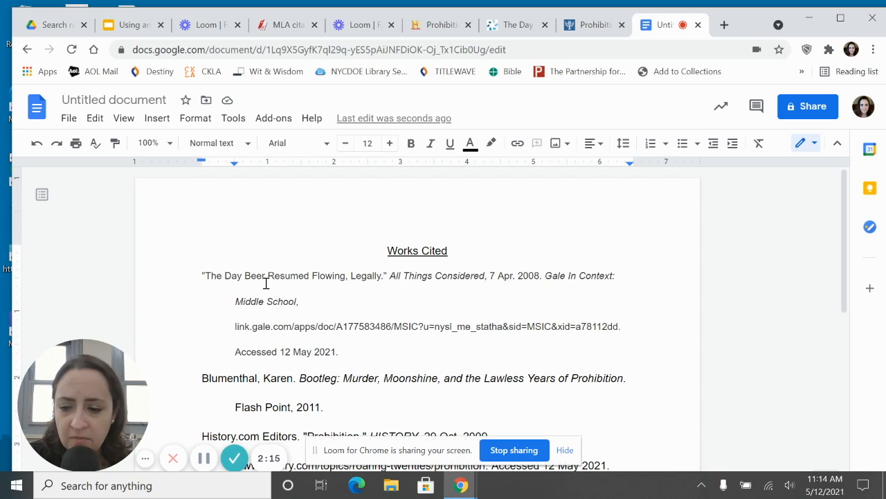
key("ctrl+a")
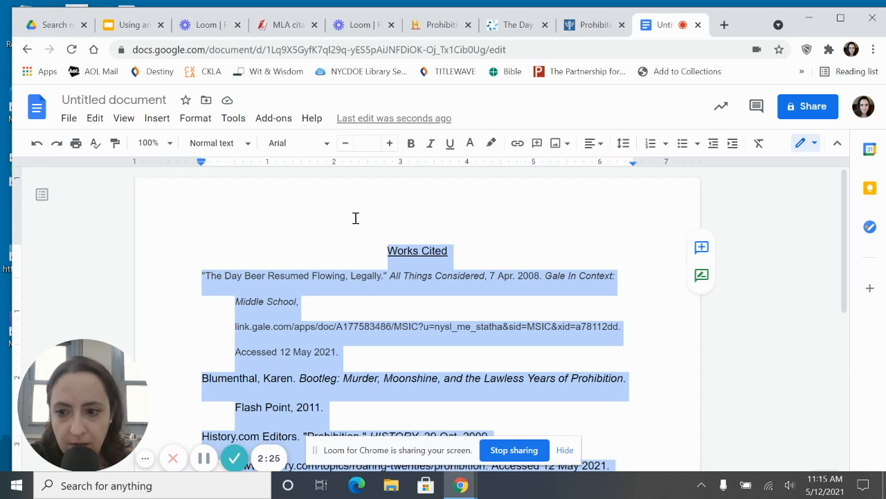
left_click(322, 144)
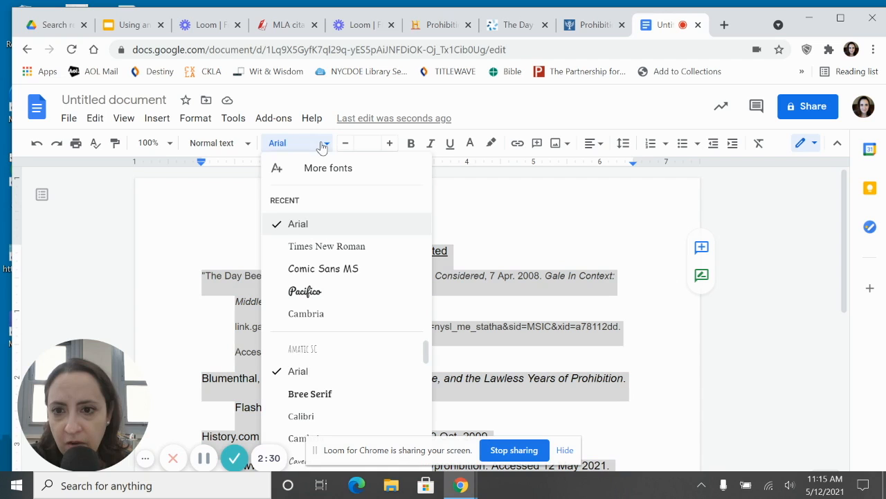
left_click(300, 225)
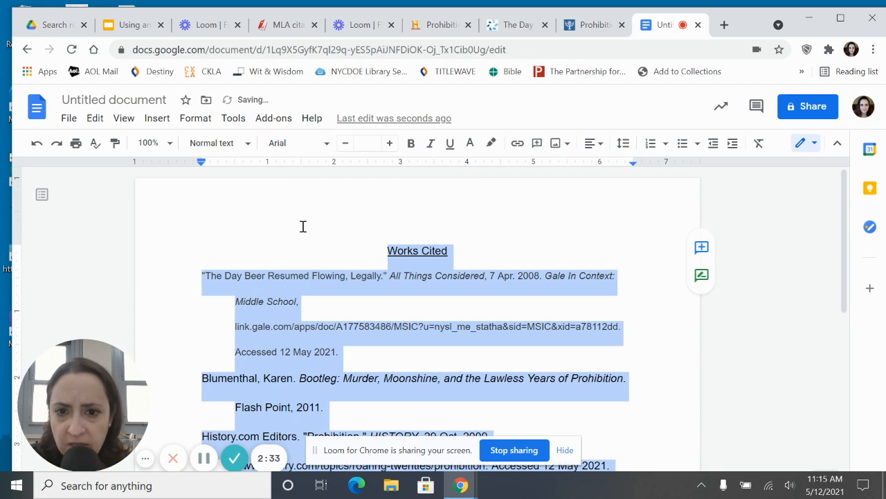
- Set the font size of the whole document to 12 and clear the selection
scroll(303, 226, "down", 2)
scroll(303, 226, "up", 2)
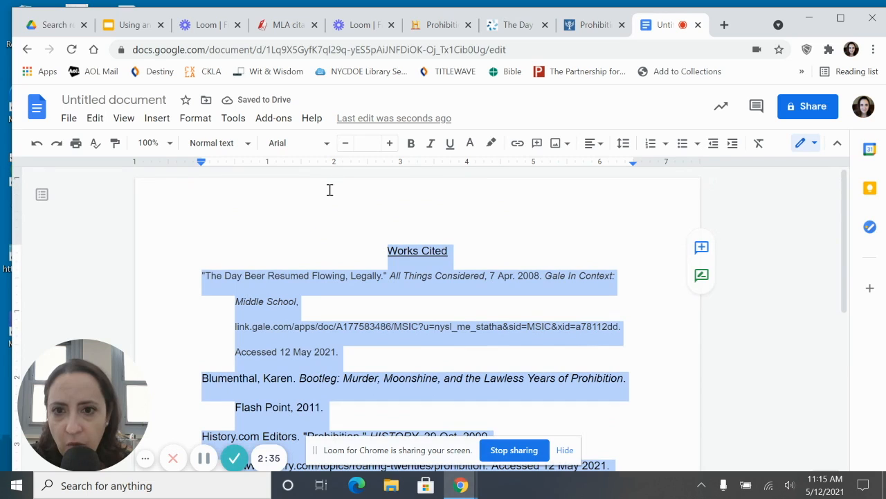
left_click(388, 145)
left_click(373, 146)
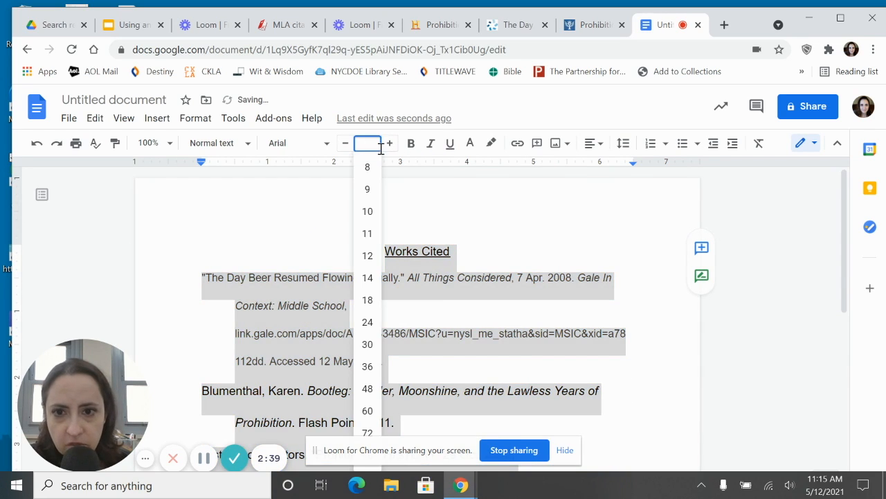
left_click(369, 254)
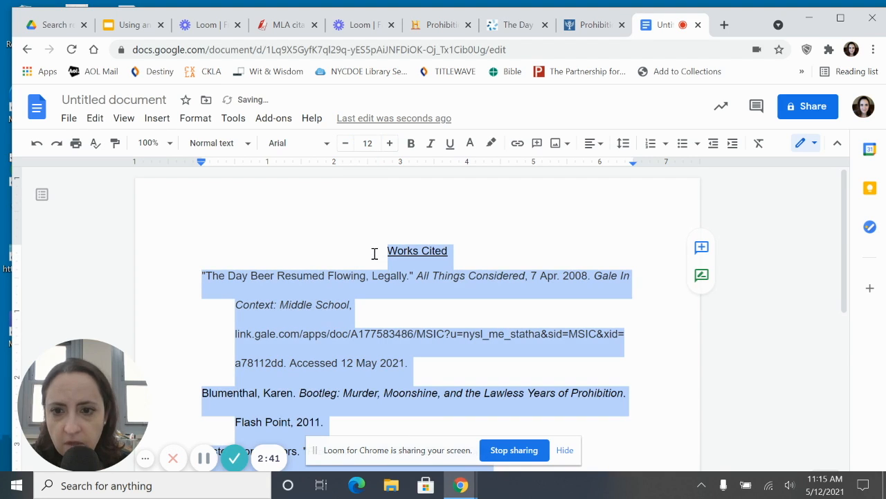
left_click(331, 220)
- Remove the grey highlight from the Britannica School citation at the end of the list and review the finished page
scroll(332, 218, "down", 2)
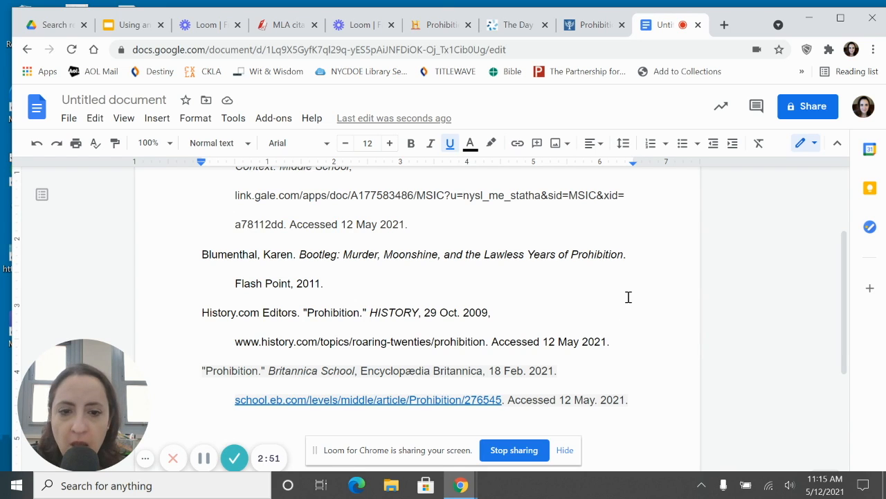
scroll(628, 297, "up", 3)
scroll(630, 297, "down", 3)
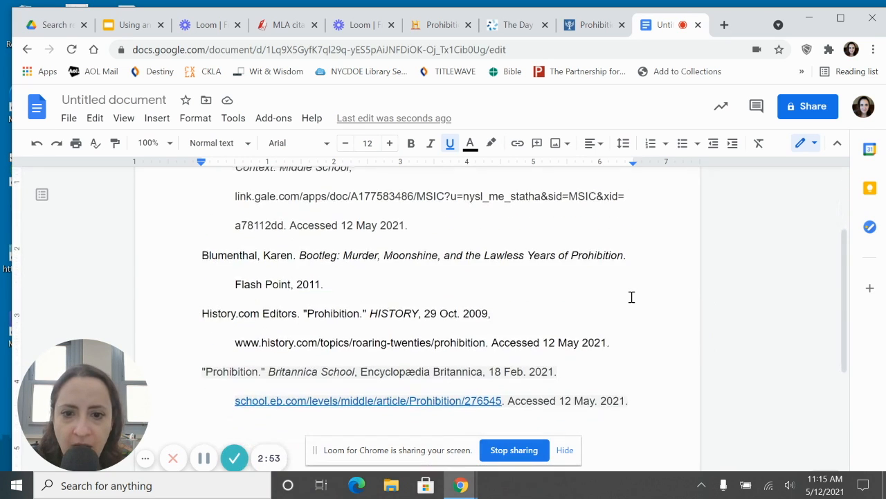
scroll(632, 297, "down", 1)
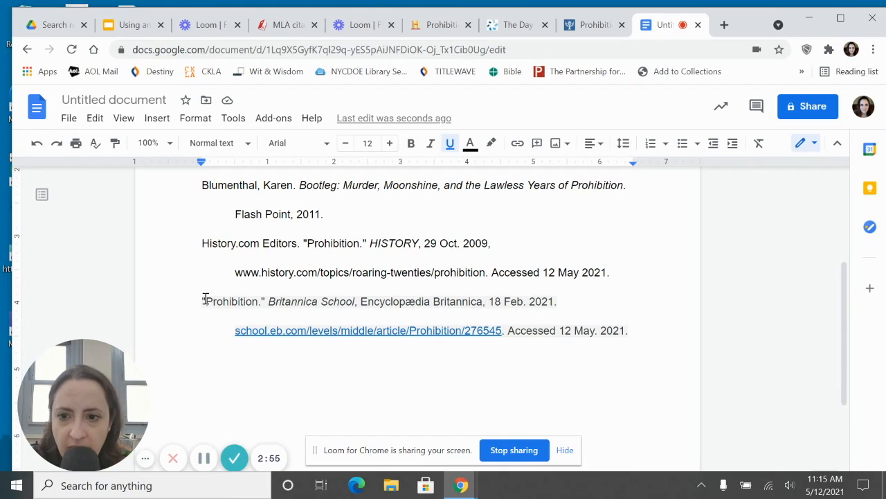
left_click_drag(201, 300, 645, 331)
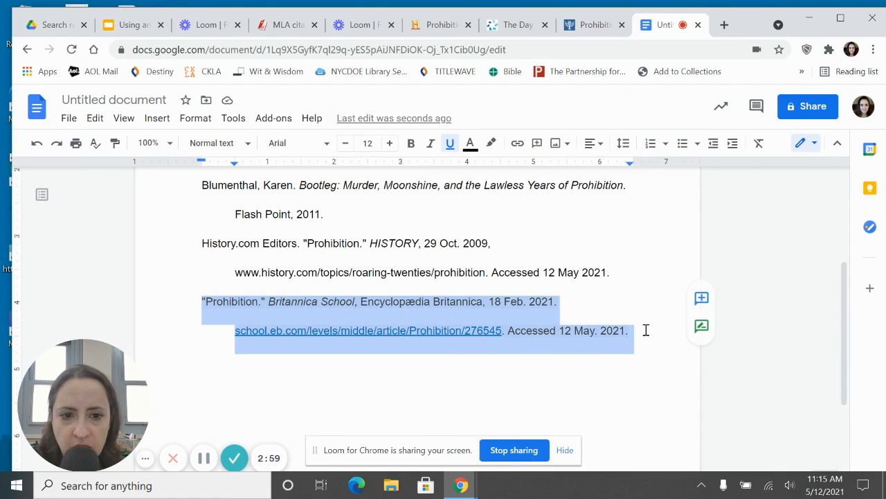
left_click(491, 144)
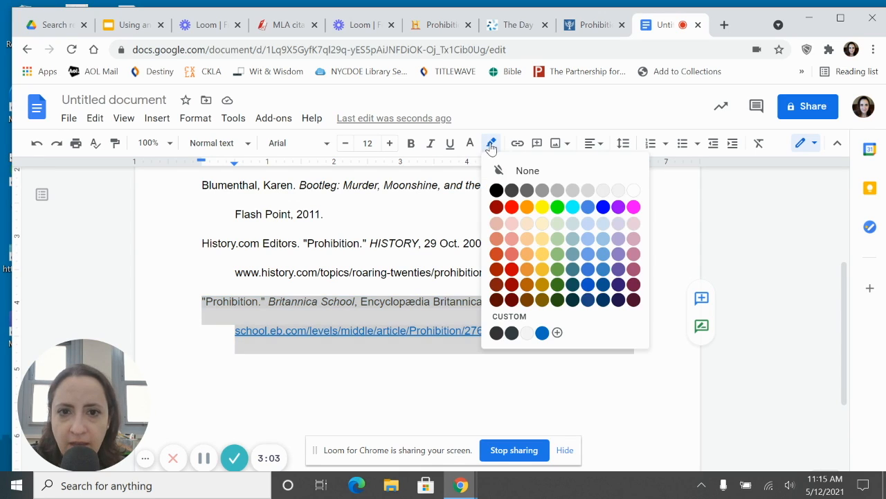
left_click(523, 171)
left_click(625, 255)
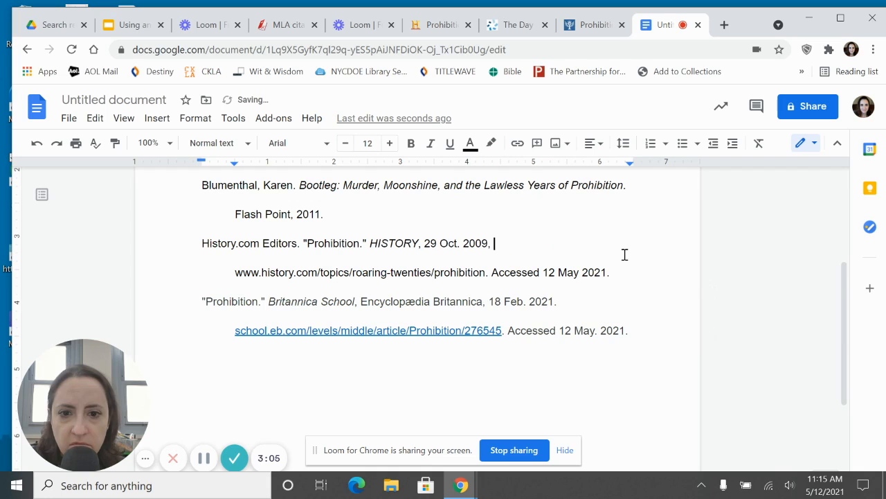
scroll(624, 255, "up", 3)
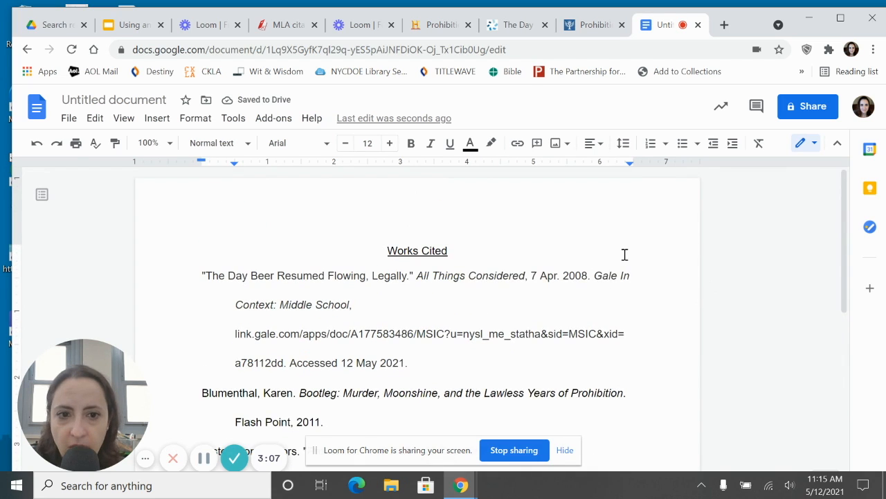
scroll(624, 255, "down", 2)
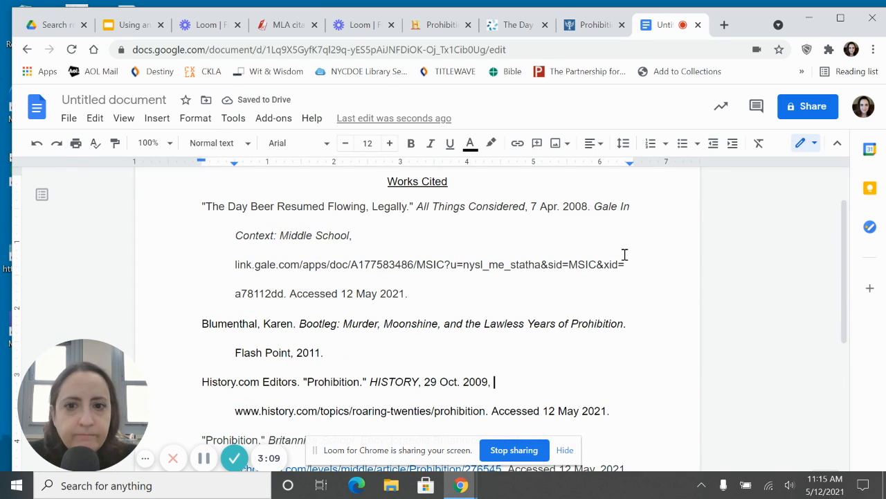